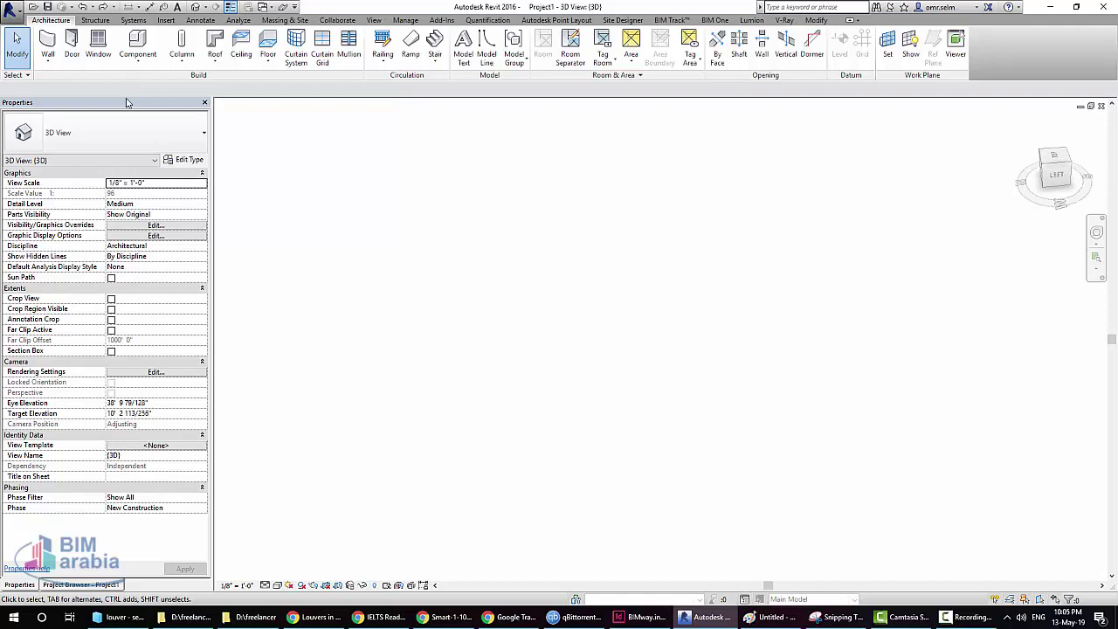
Draw a straight 20'-high Curtain Wall 1 wall across the view, then show the Project Browser
click(48, 61)
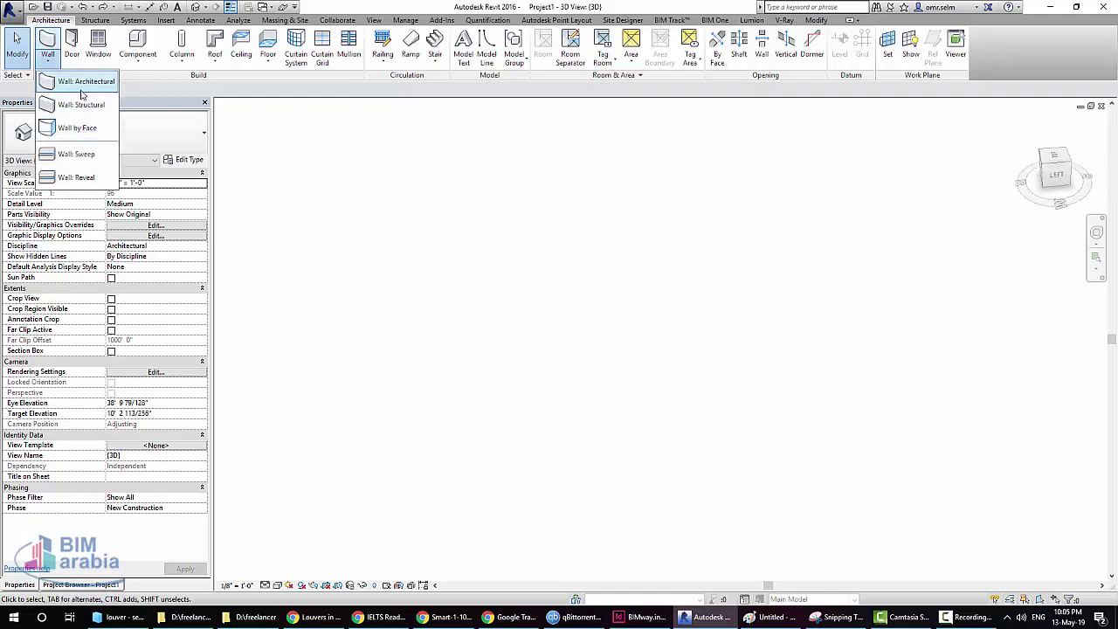
click(83, 84)
click(148, 131)
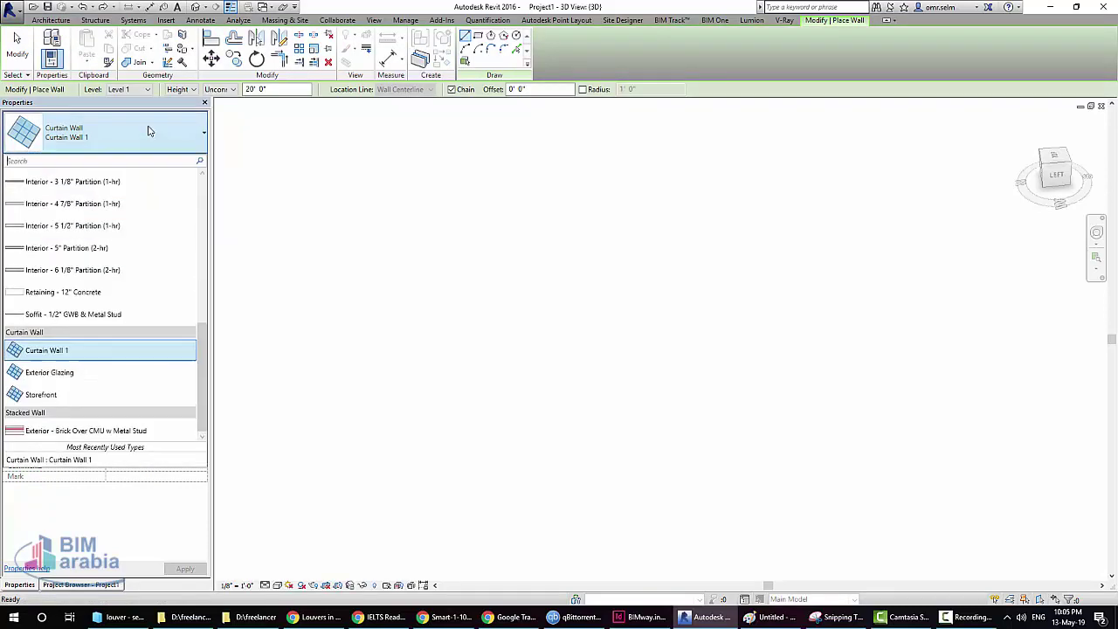
click(105, 351)
click(357, 318)
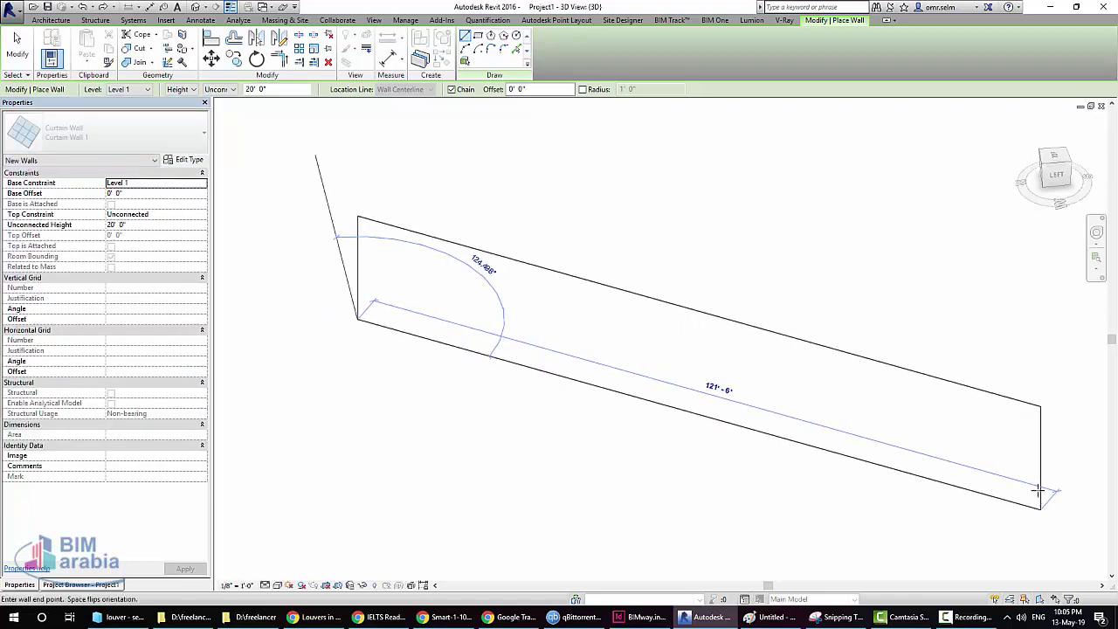
click(937, 410)
key(Escape)
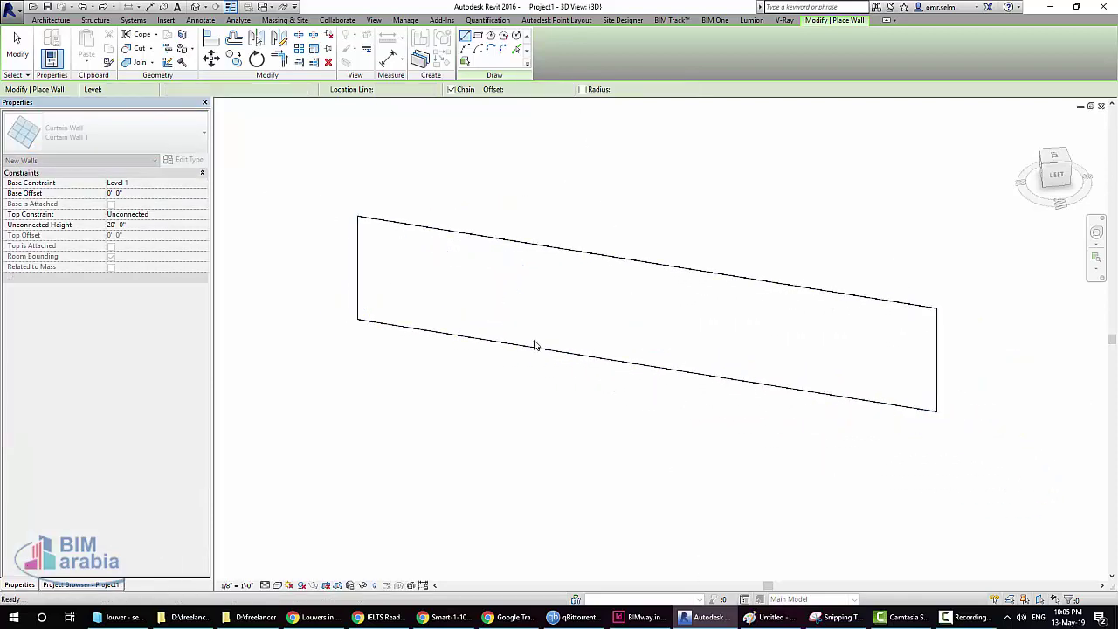
key(Escape)
click(110, 584)
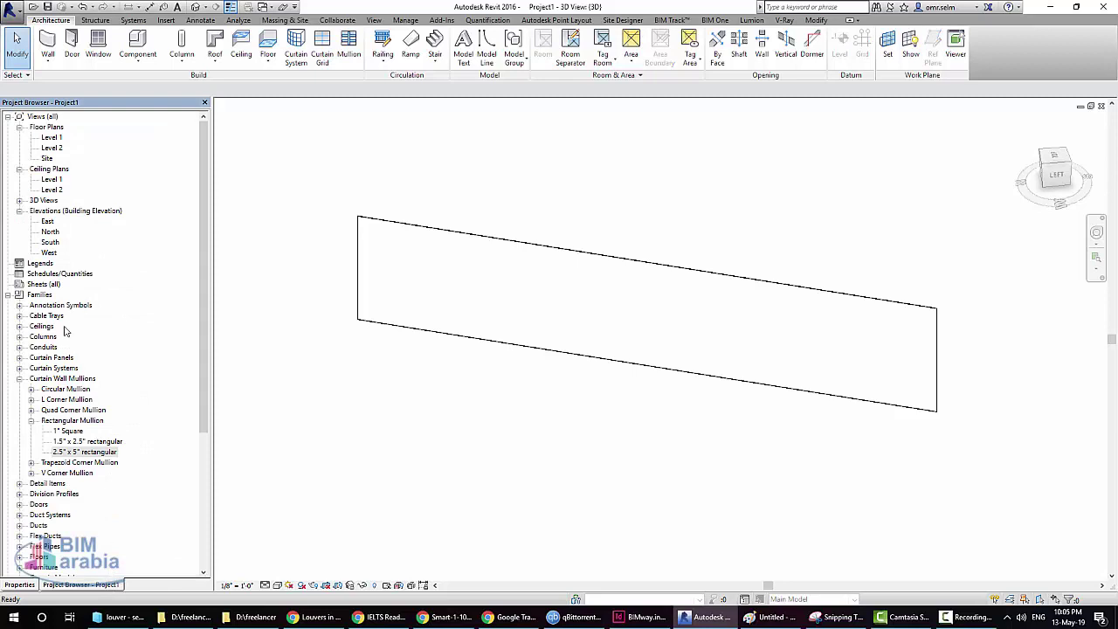
Duplicate the 2.5" x 5" rectangular mullion type as 'louver' and open its type properties
click(58, 379)
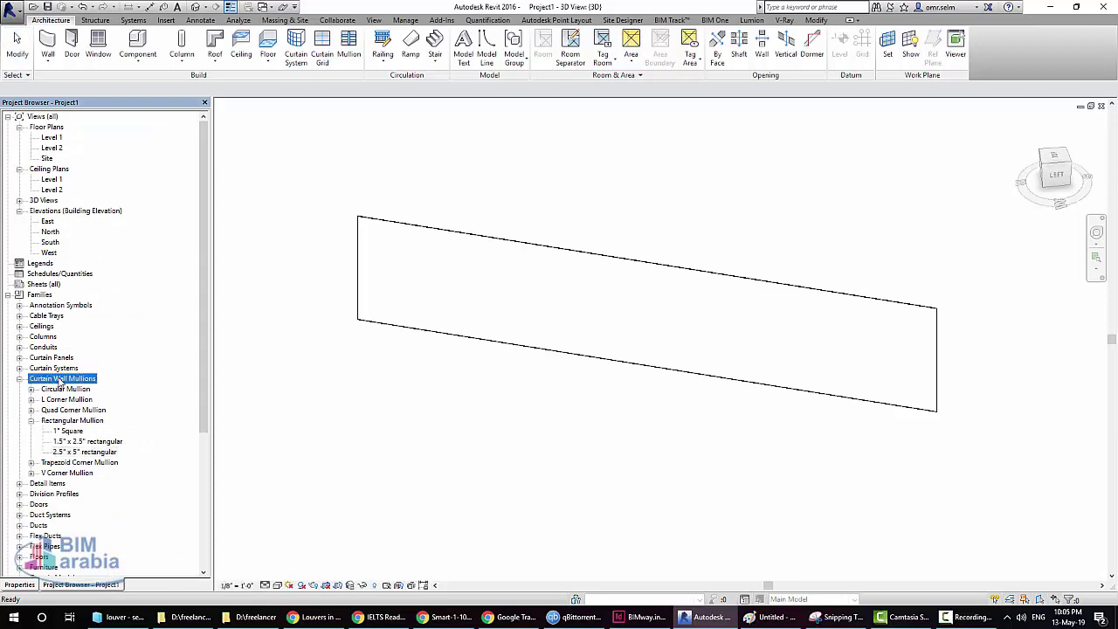
click(70, 420)
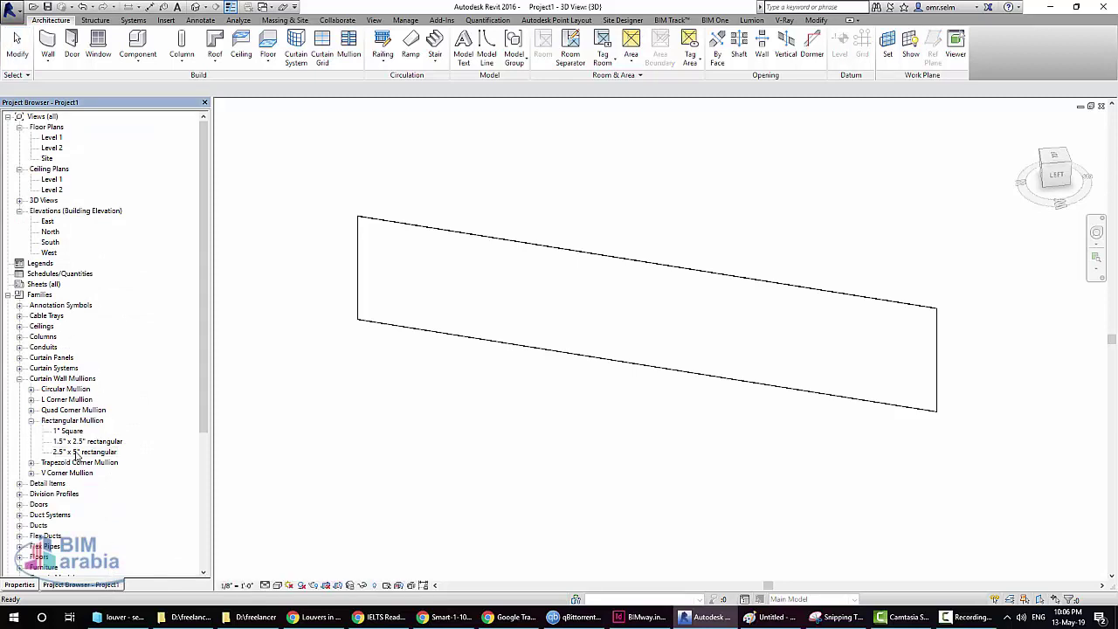
right_click(80, 452)
click(122, 461)
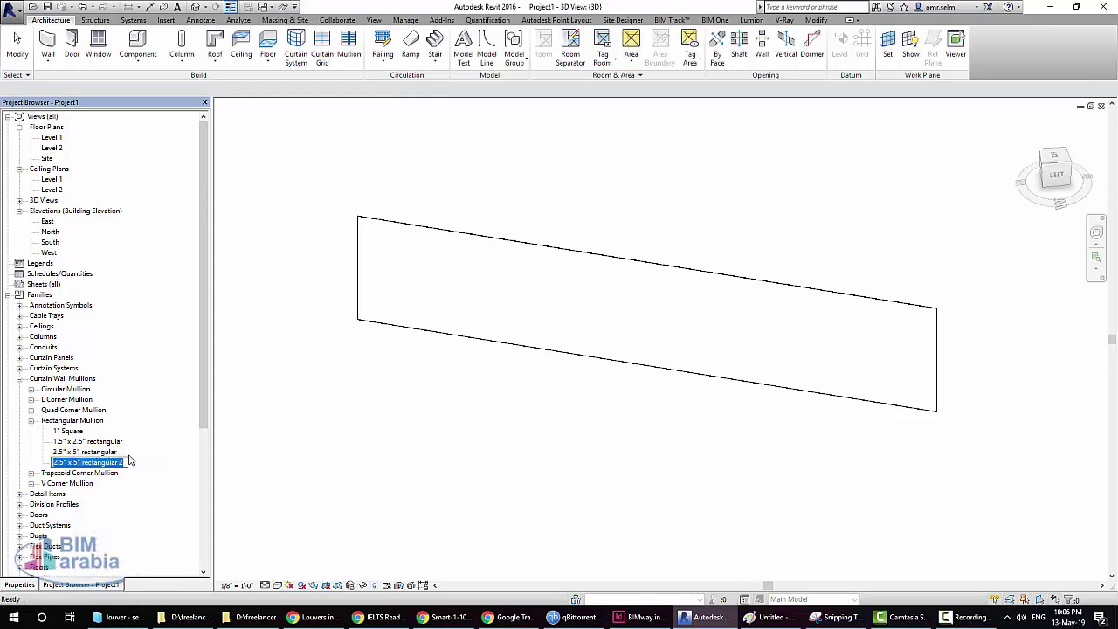
key(BackSpace)
text(louver)
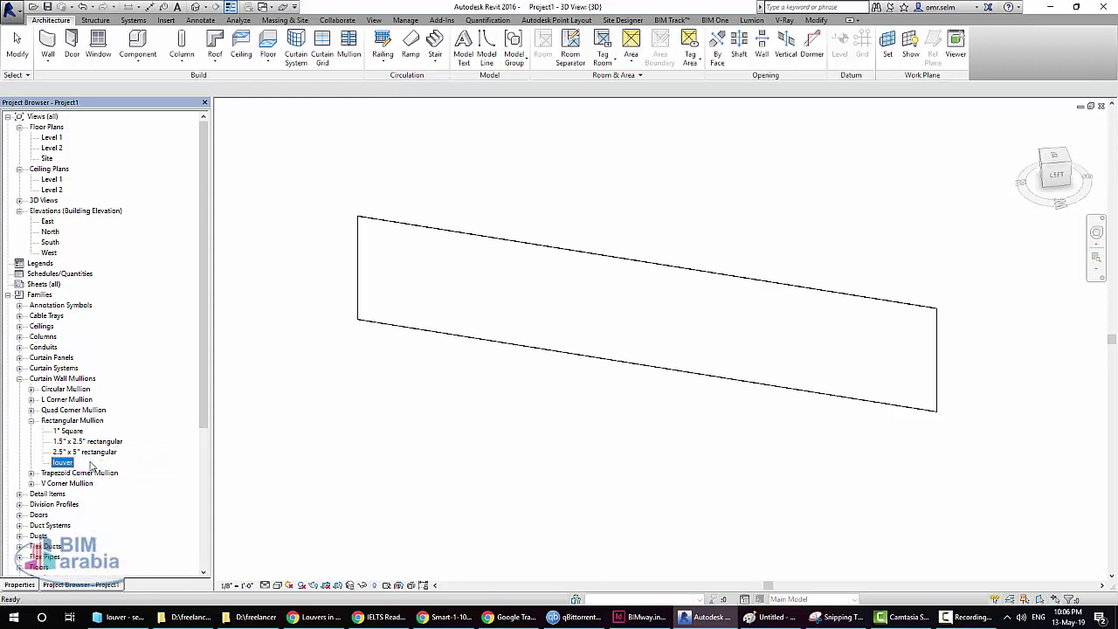
key(Return)
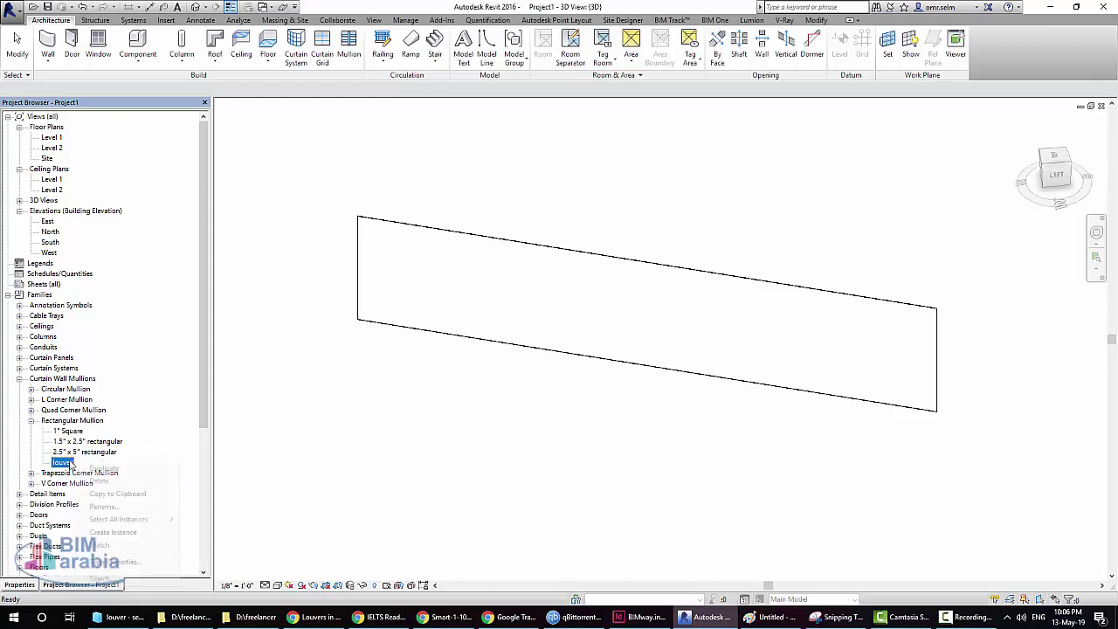
right_click(70, 461)
click(105, 563)
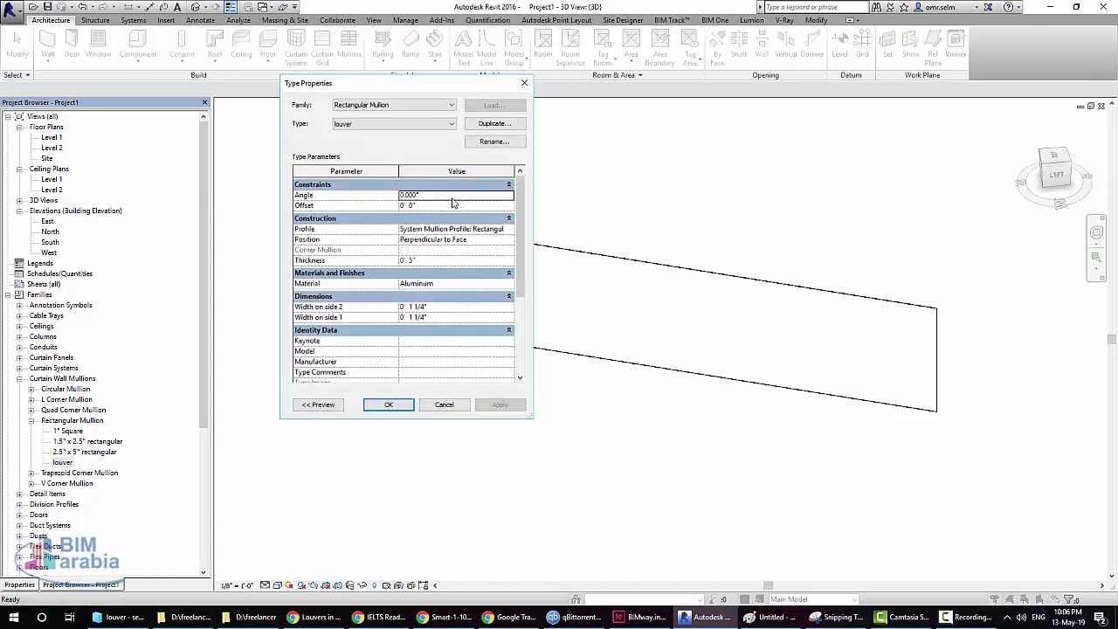
Set the louver mullion's angle to 30° and its material to Softwood, Lumber
double_click(452, 200)
text(30)
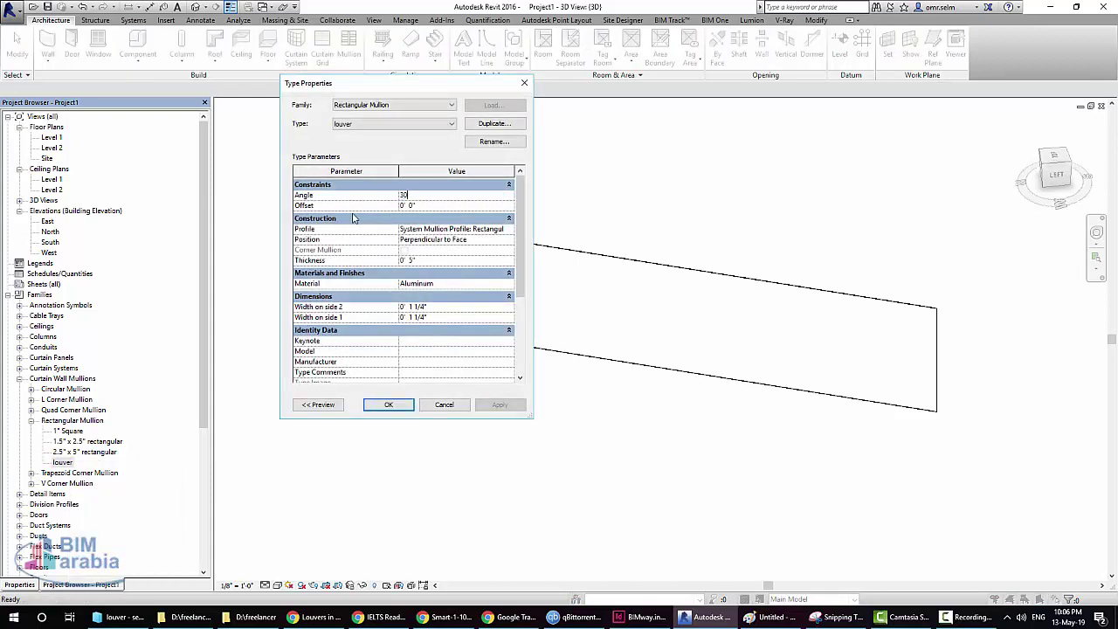
click(505, 229)
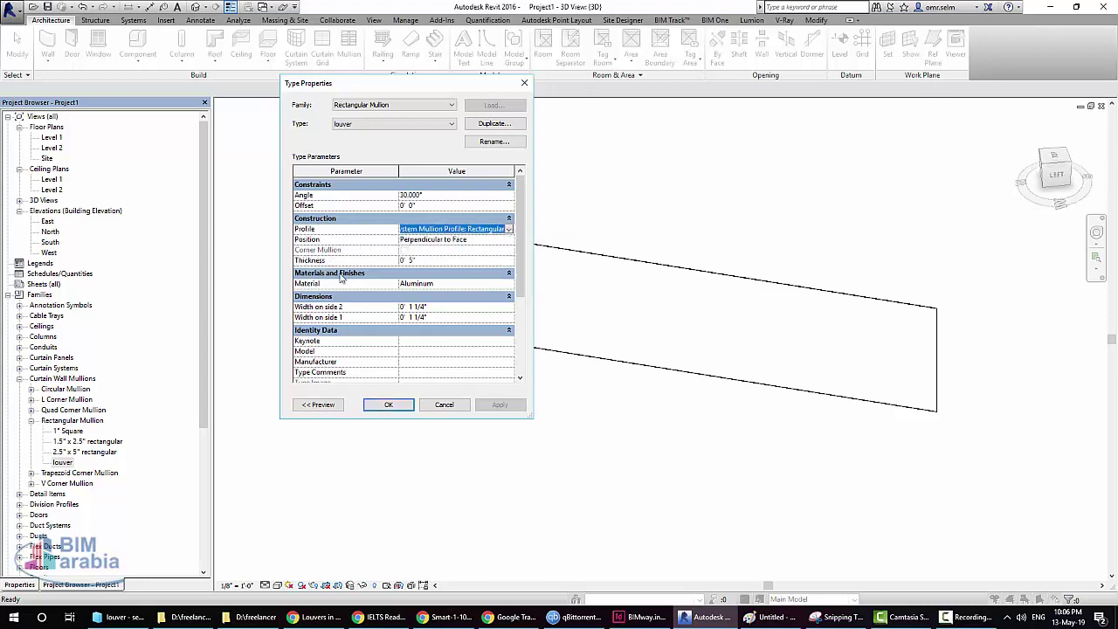
click(425, 285)
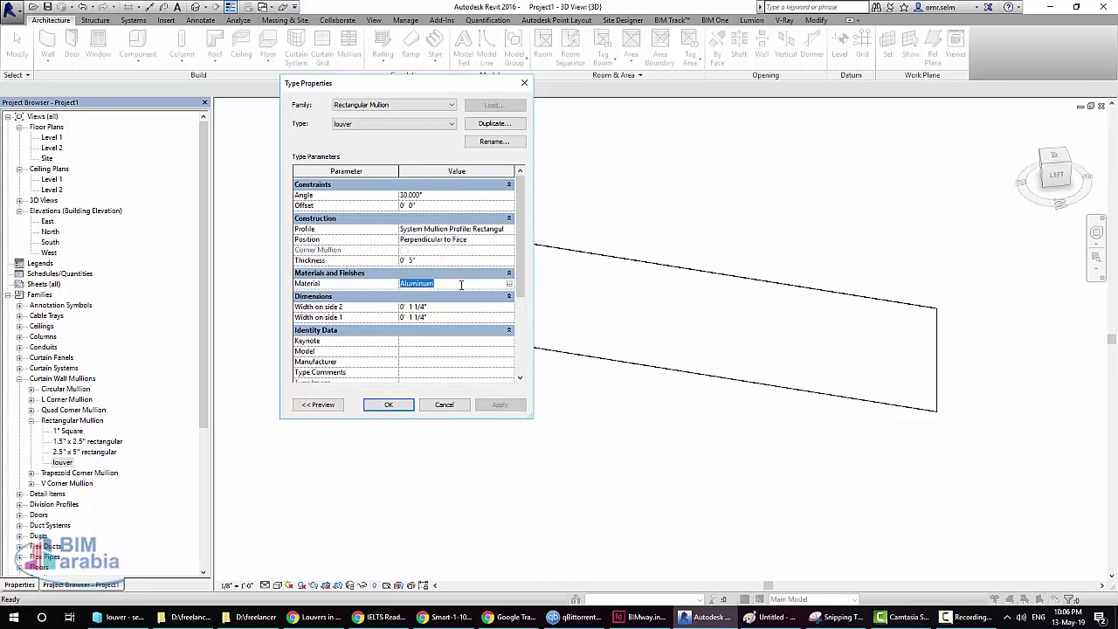
click(509, 284)
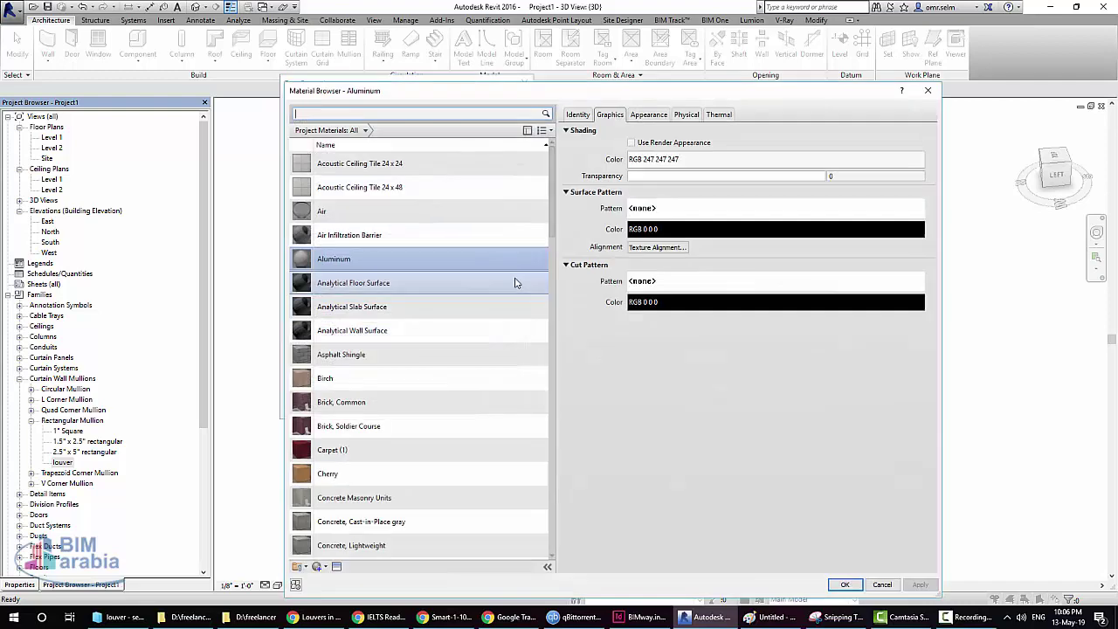
click(392, 115)
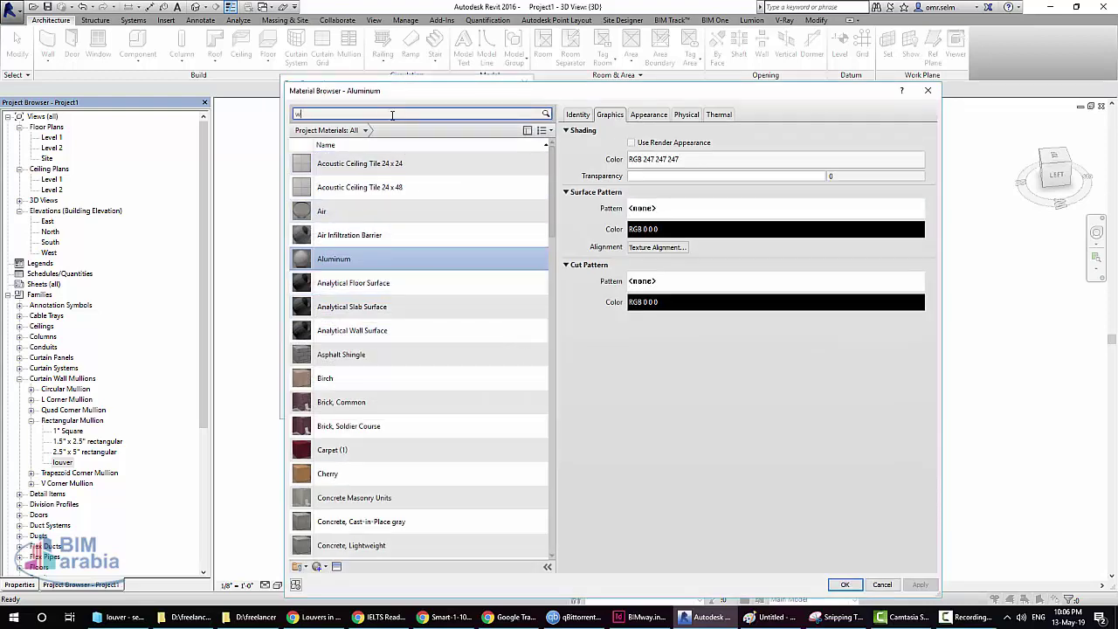
text(wood)
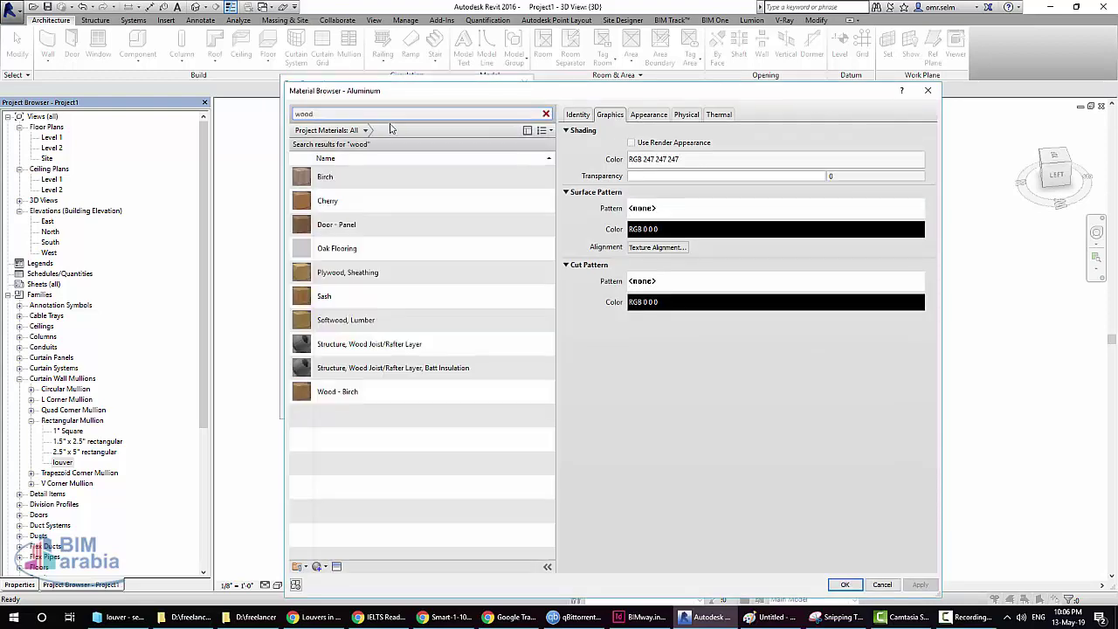
click(378, 320)
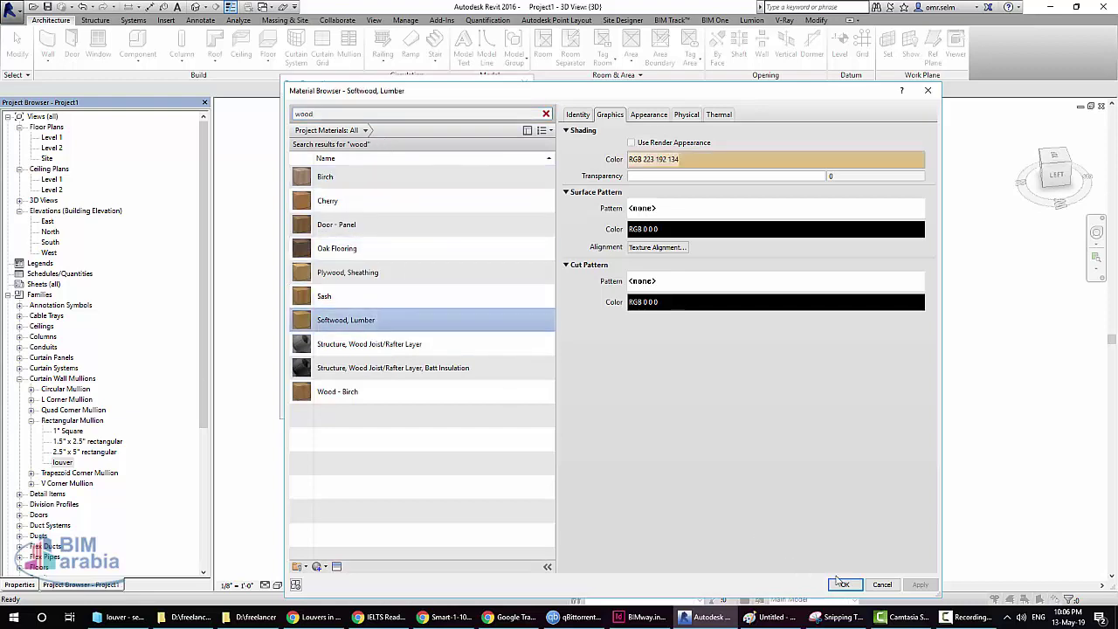
click(844, 584)
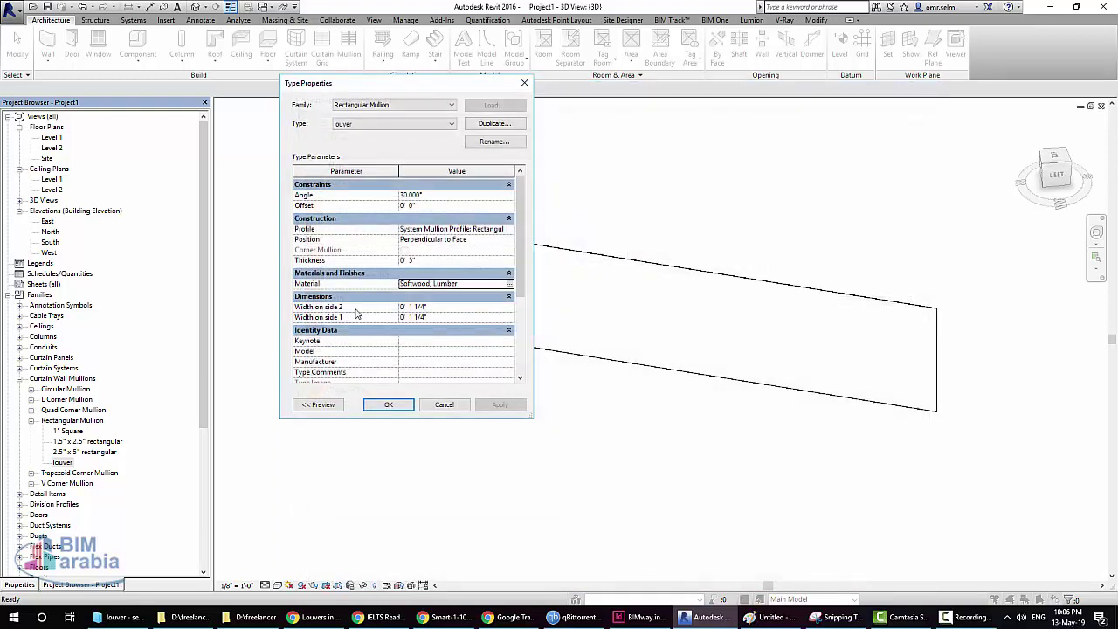
click(462, 306)
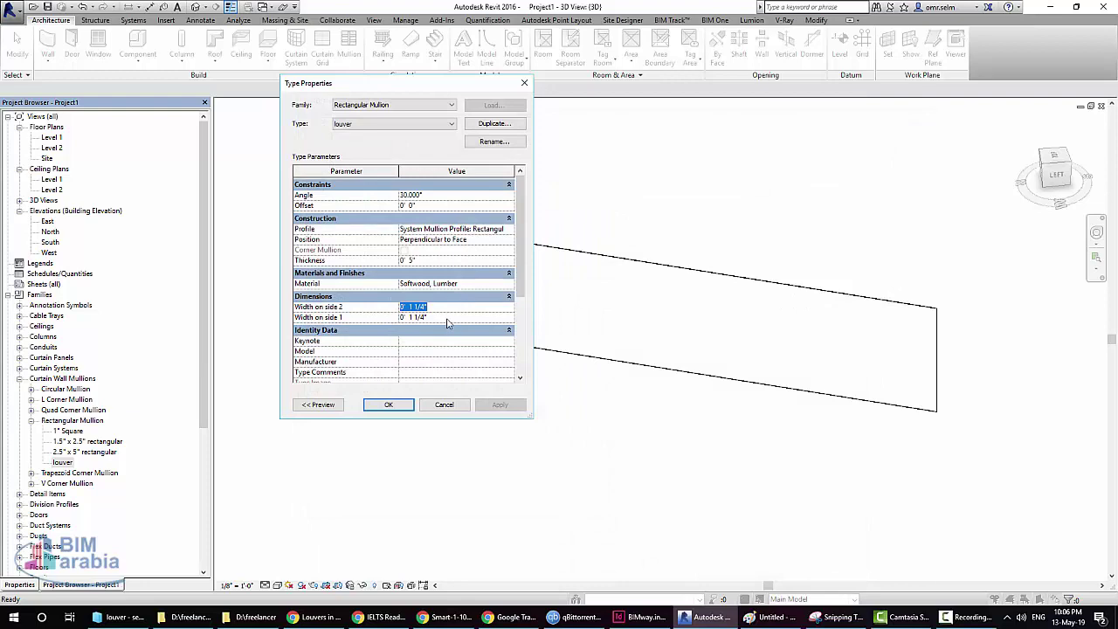
Close the louver type settings, select the curtain wall and open its type properties
click(388, 405)
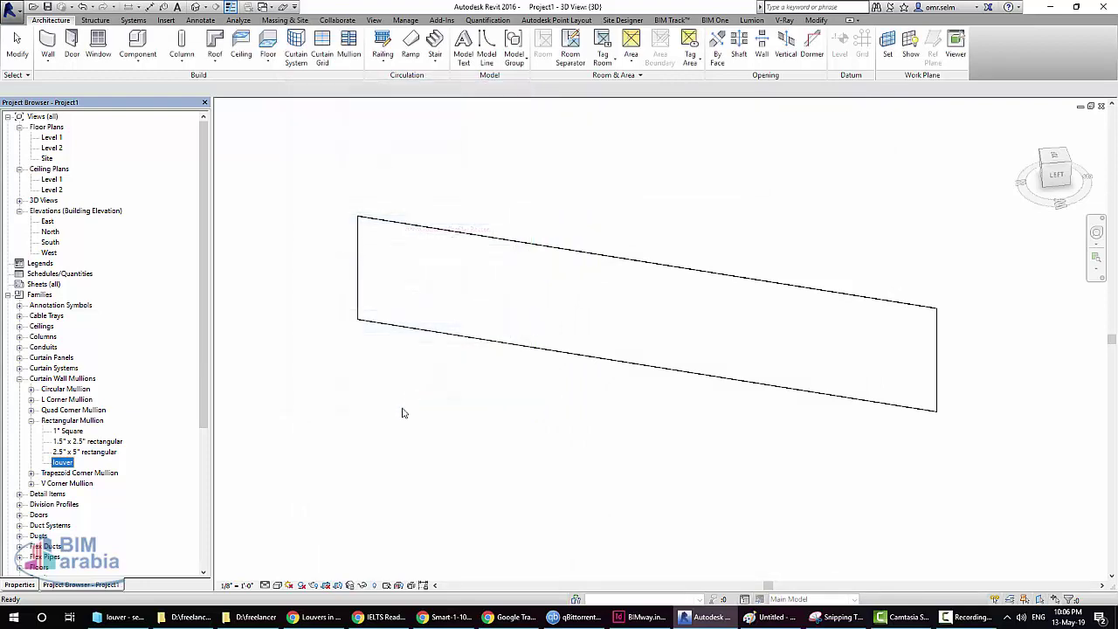
click(31, 585)
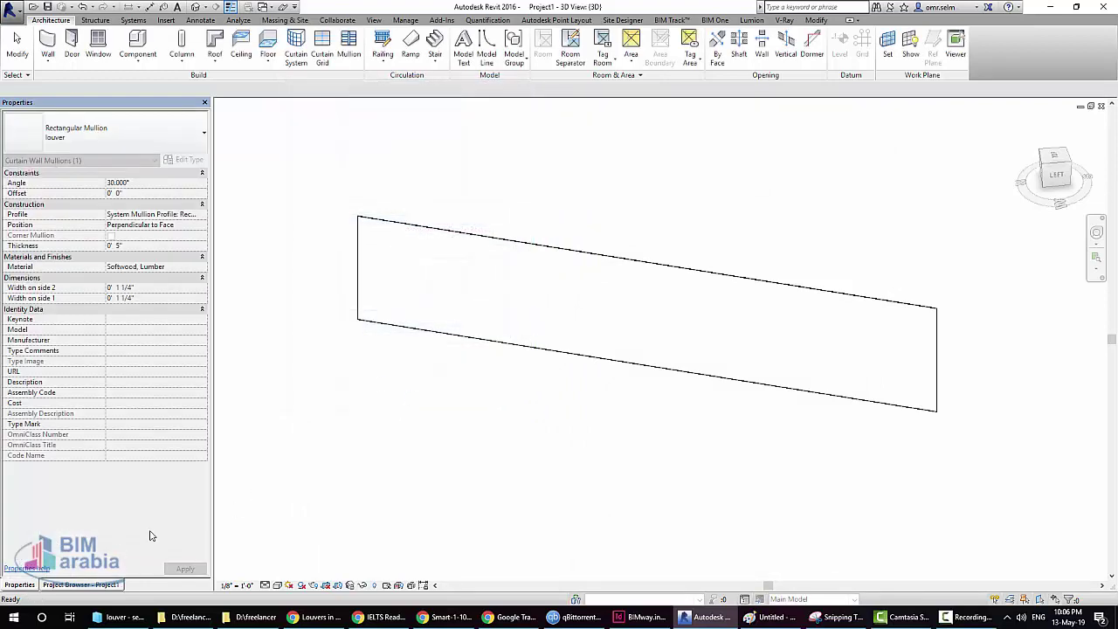
click(467, 301)
click(444, 282)
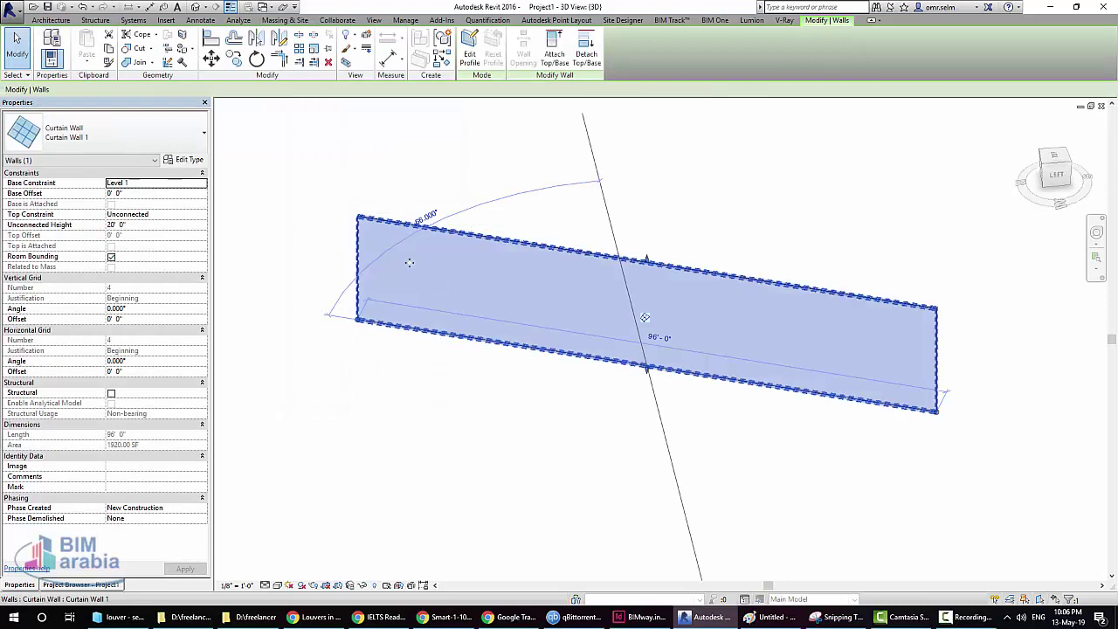
click(192, 161)
scroll(465, 297, down, 2)
scroll(466, 296, down, 1)
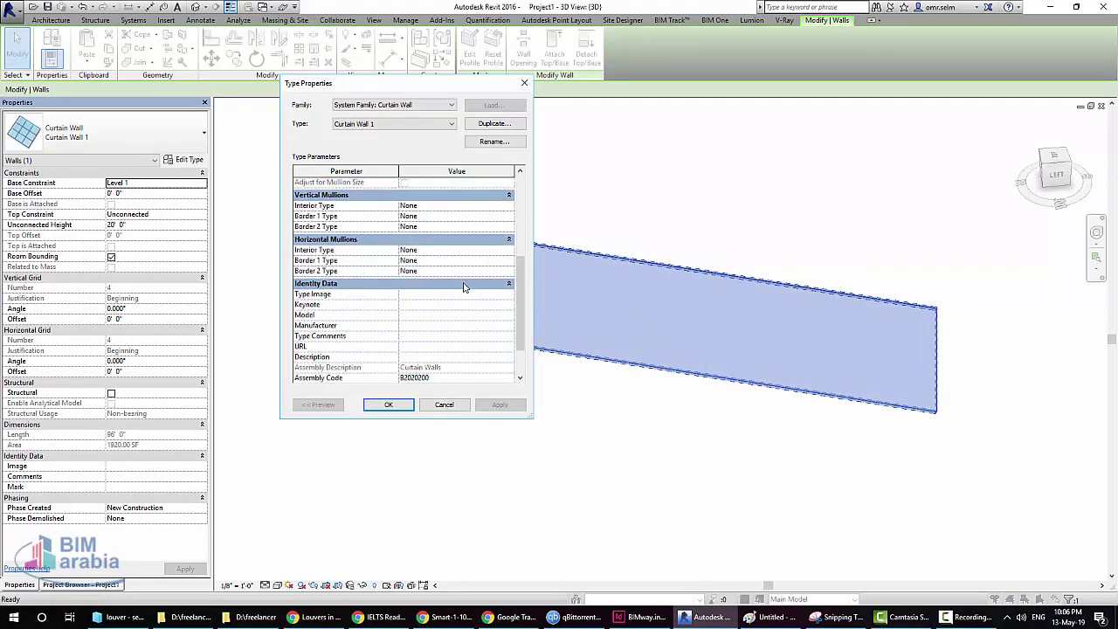
scroll(469, 279, down, 2)
Set the horizontal interior mullion type to Rectangular Mullion : louver
click(508, 305)
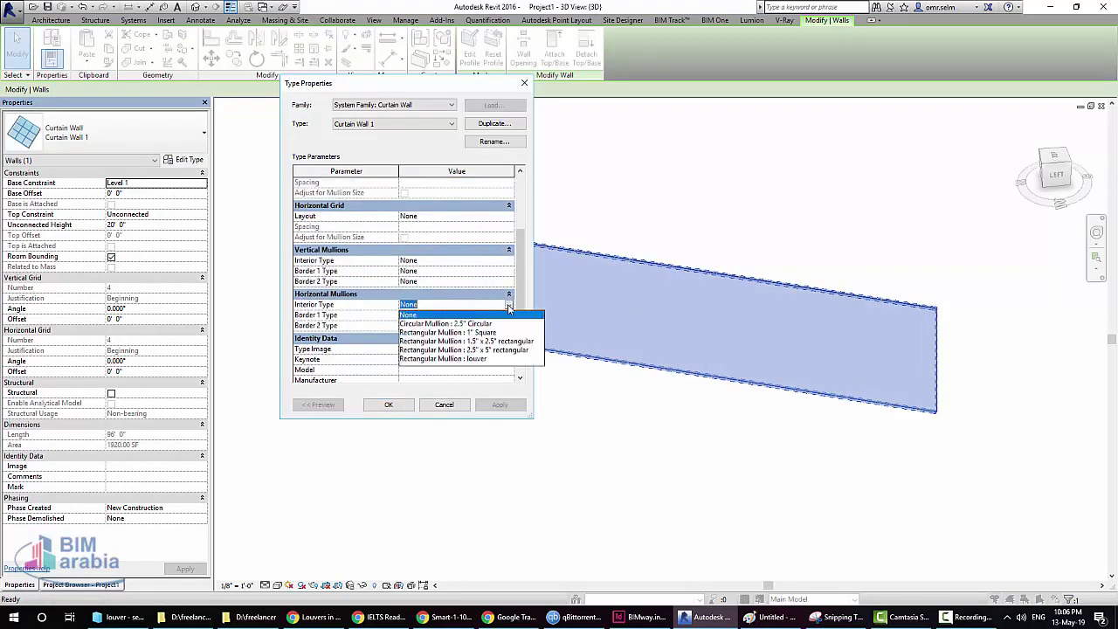
click(469, 358)
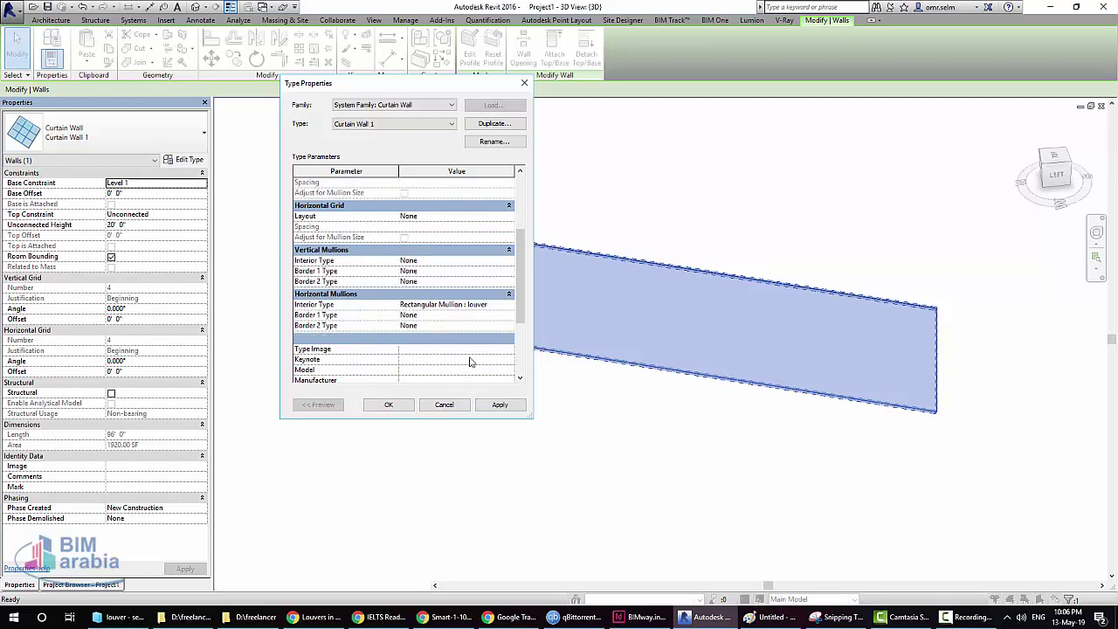
click(508, 307)
click(507, 323)
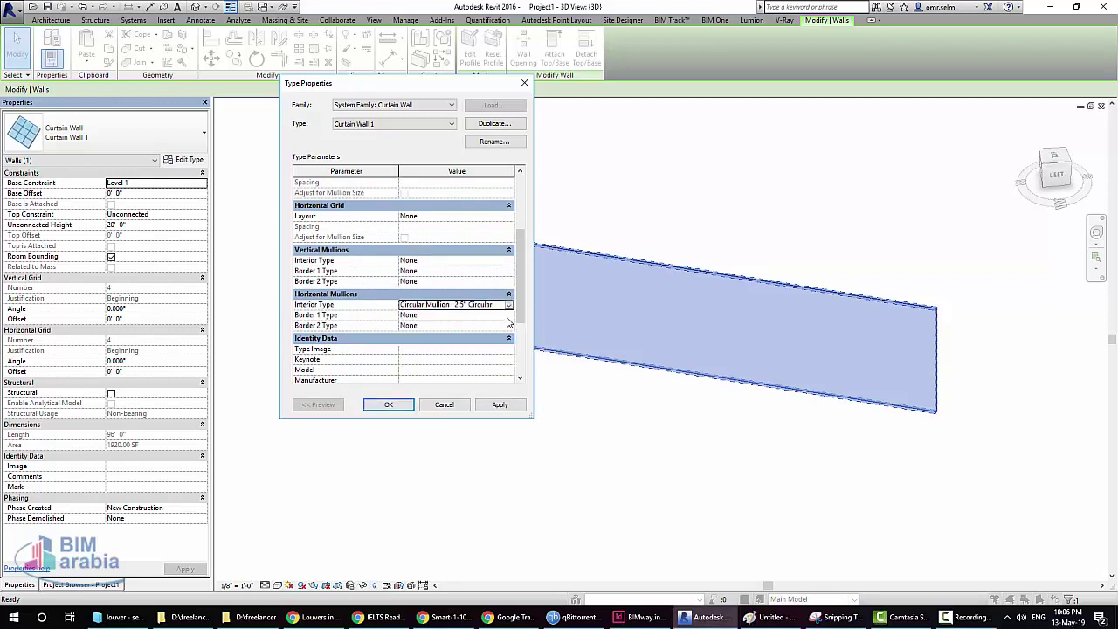
click(509, 306)
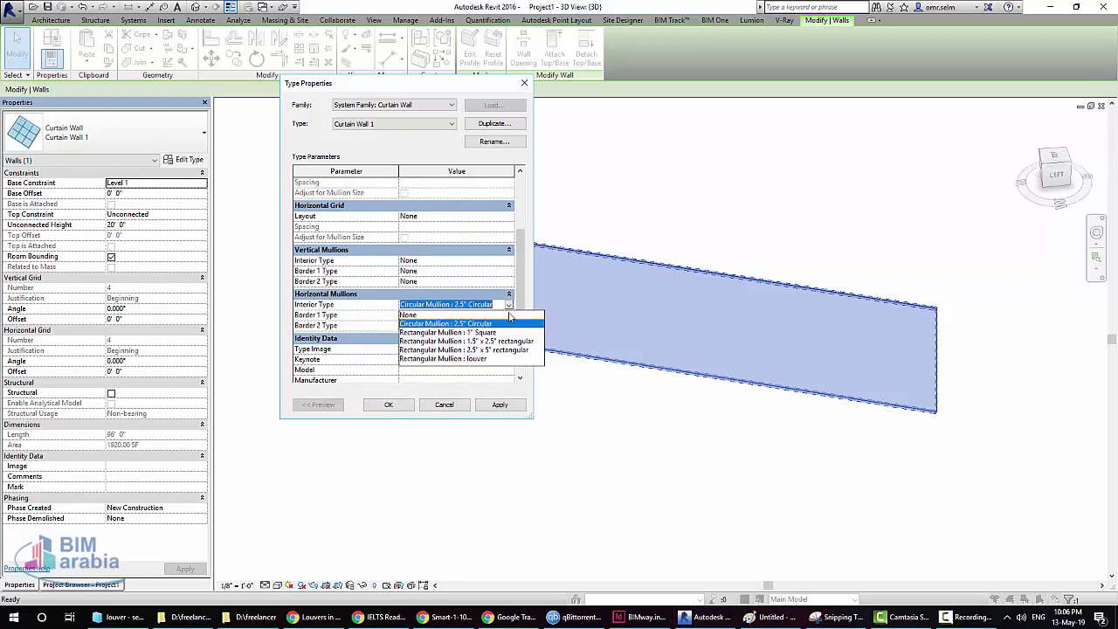
click(485, 358)
Set both horizontal border mullions to 2.5" Circular and apply the changes
click(471, 314)
click(509, 315)
scroll(489, 350, down, 1)
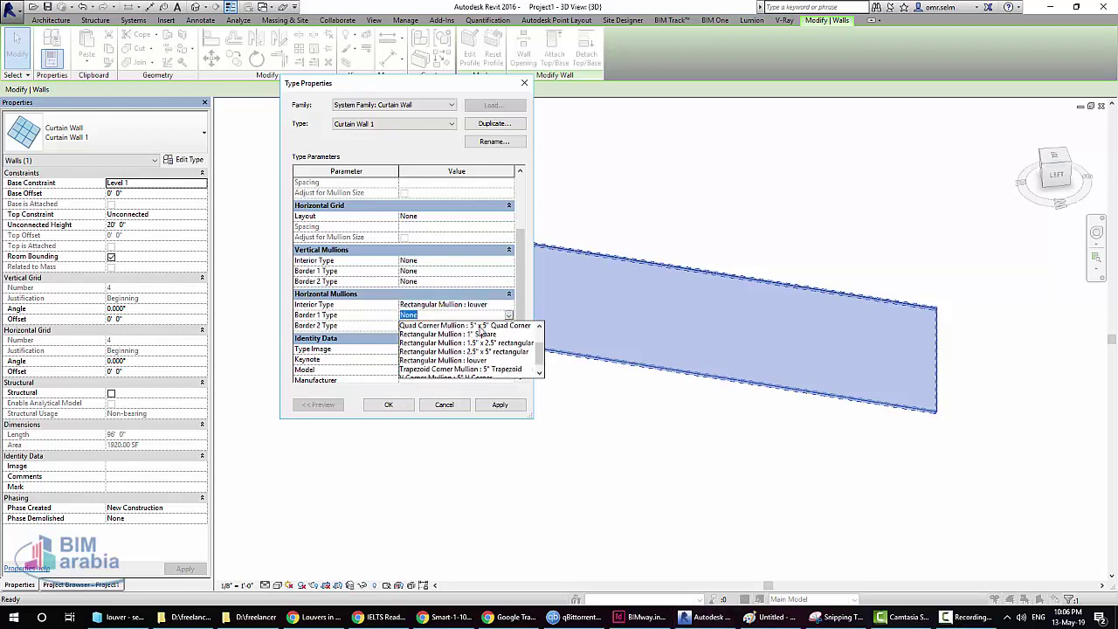
scroll(483, 345, up, 1)
click(482, 334)
click(508, 326)
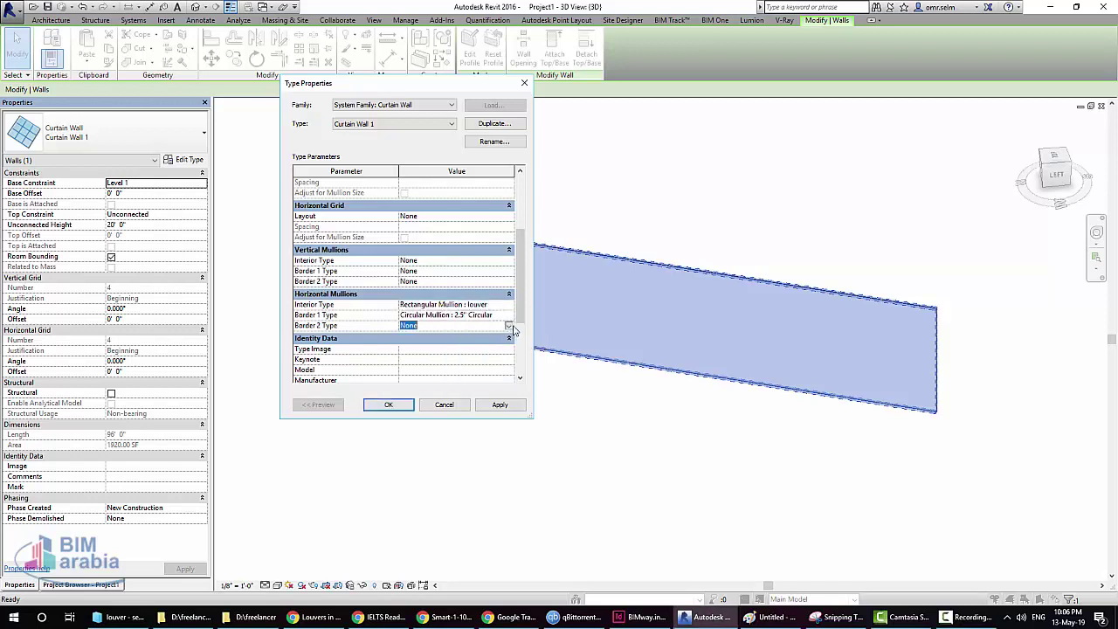
click(511, 327)
click(471, 344)
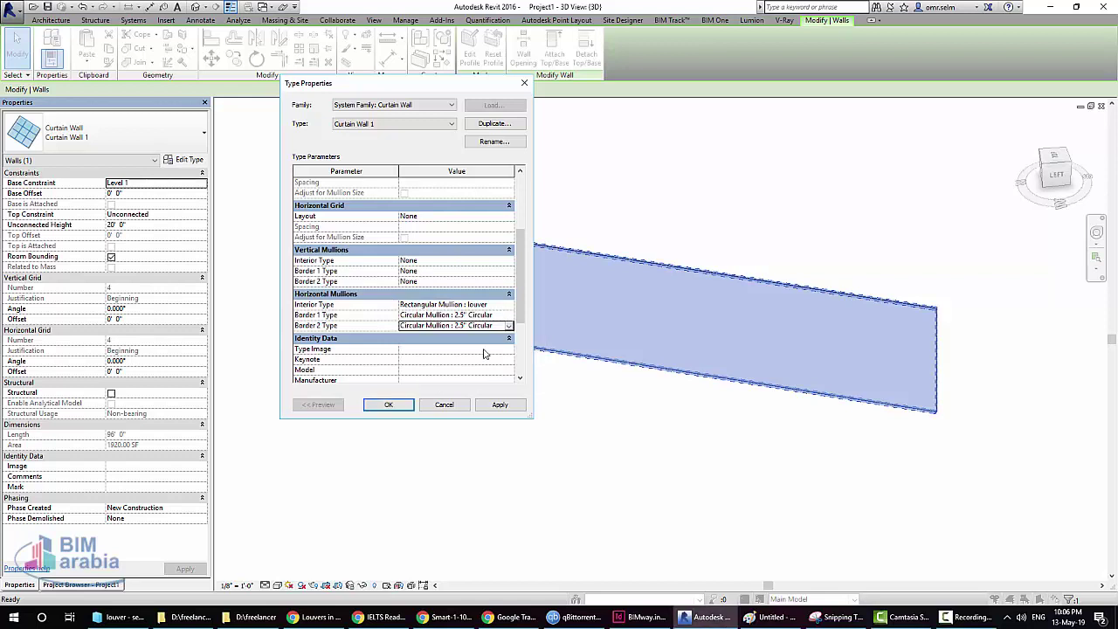
click(498, 404)
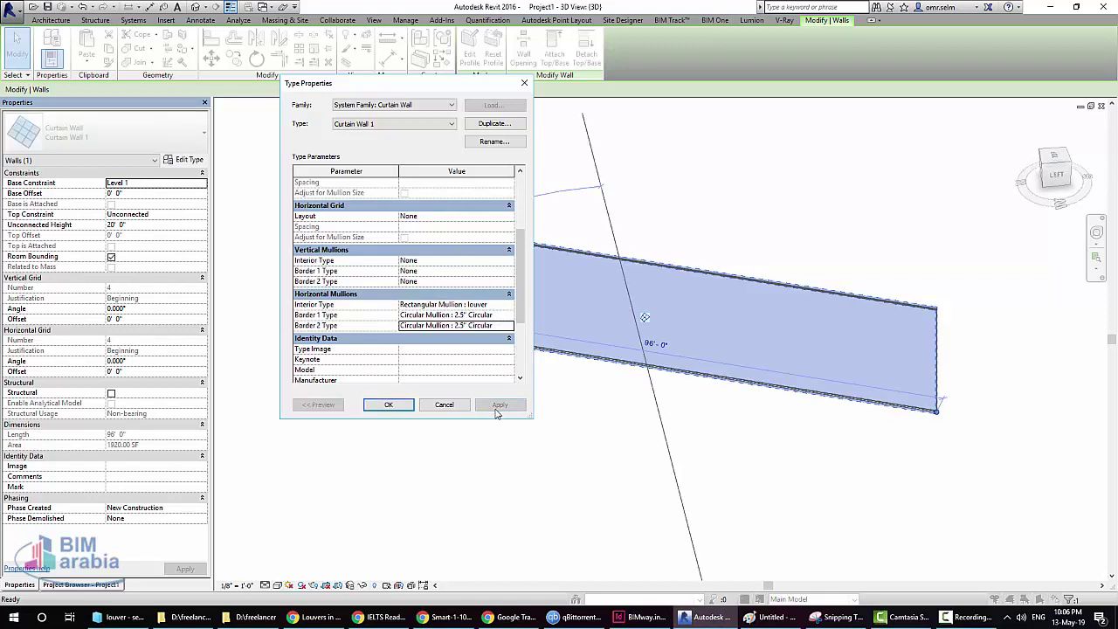
Set the horizontal grid to Fixed Distance, settling on 1' 0" spacing after trying 10' and 2'
click(508, 215)
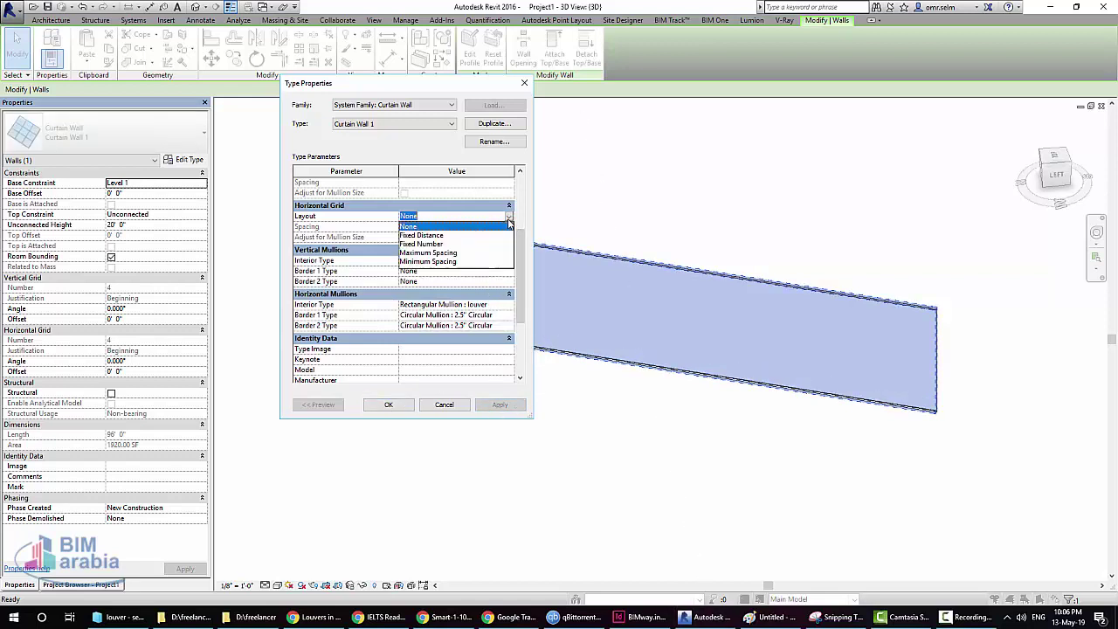
click(441, 244)
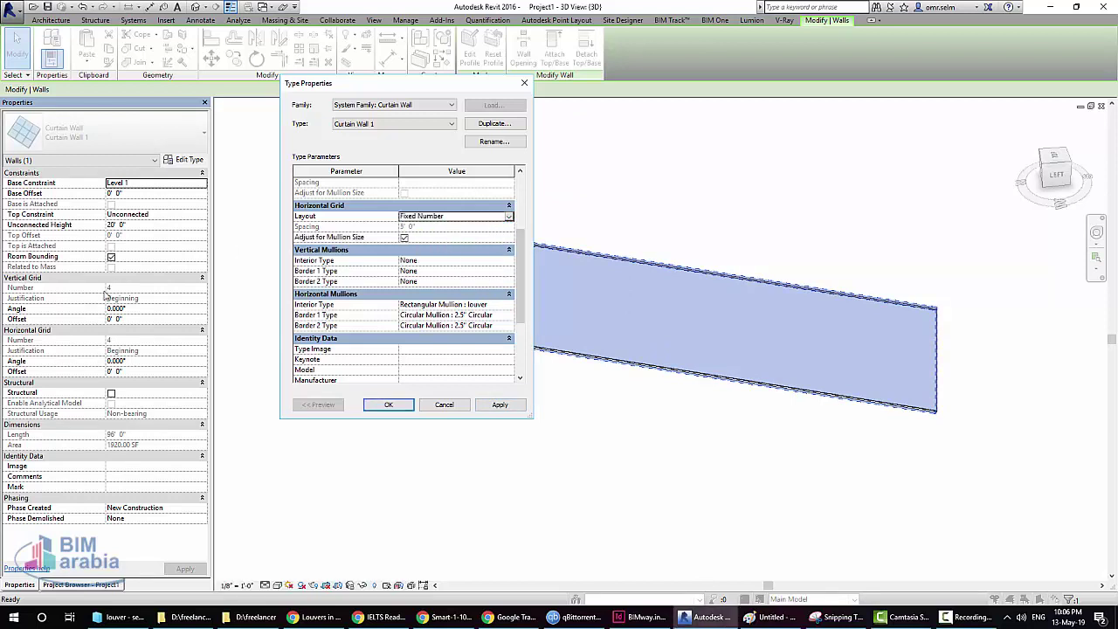
click(509, 216)
click(452, 235)
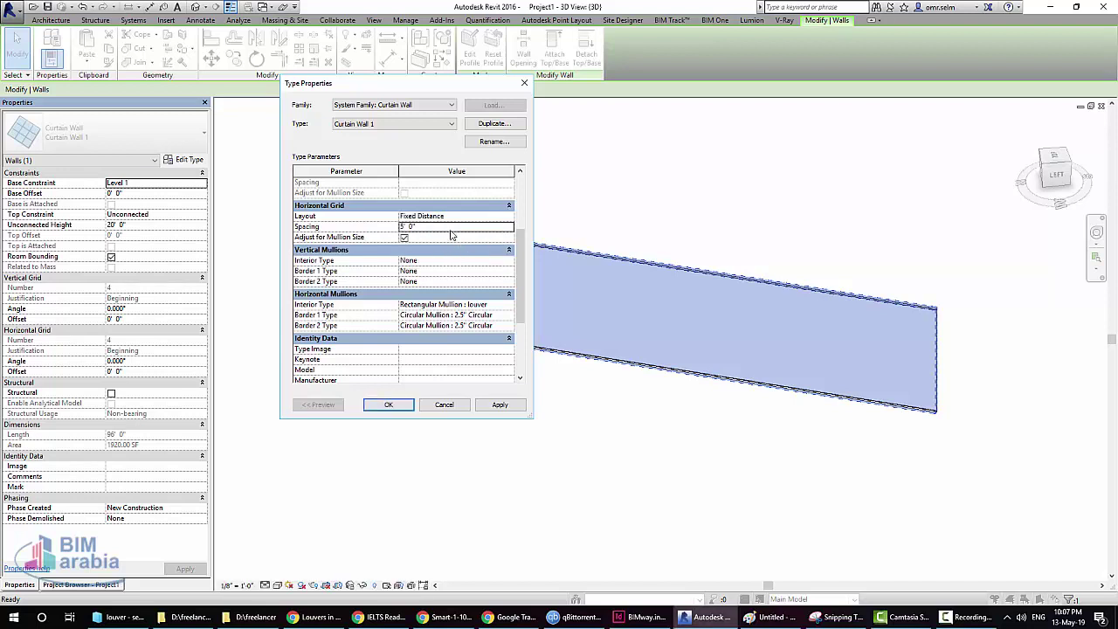
click(451, 231)
text(10)
click(500, 403)
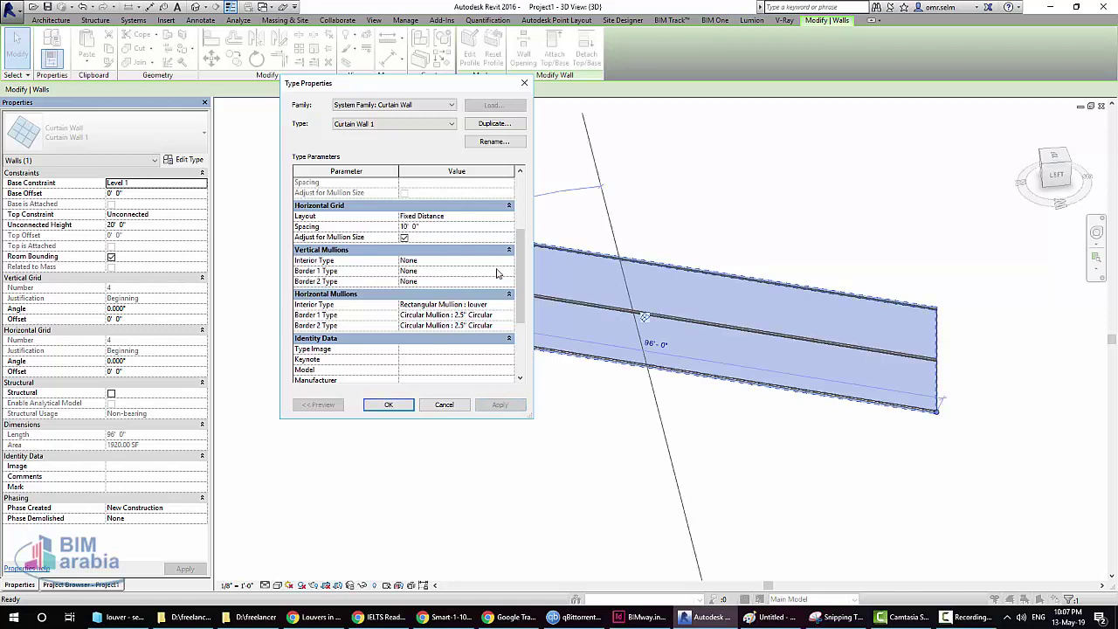
click(434, 227)
click(503, 404)
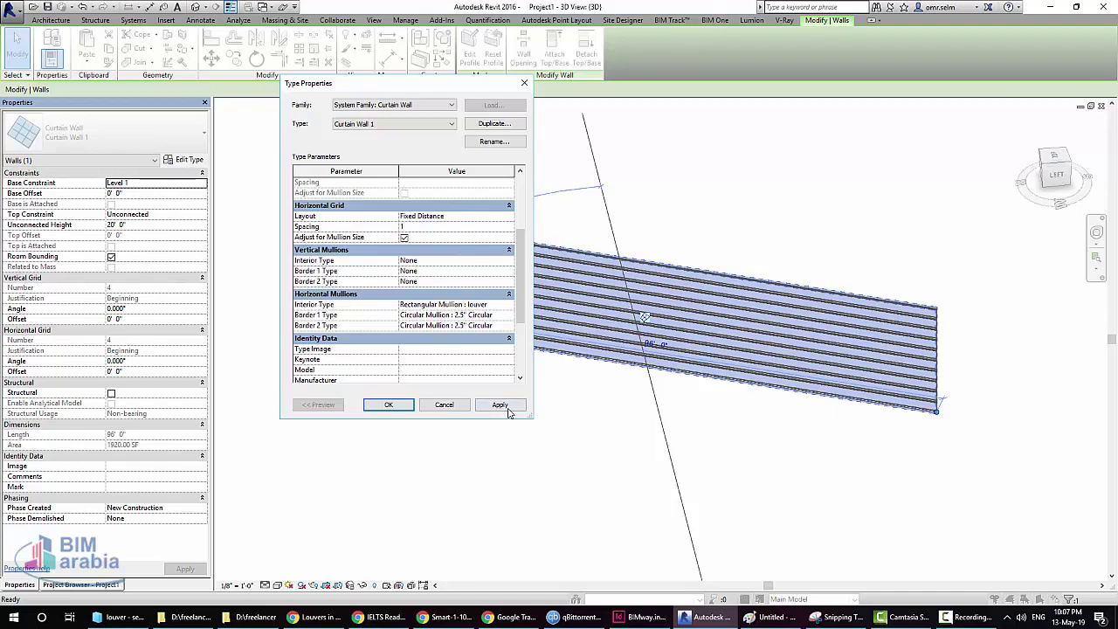
click(502, 405)
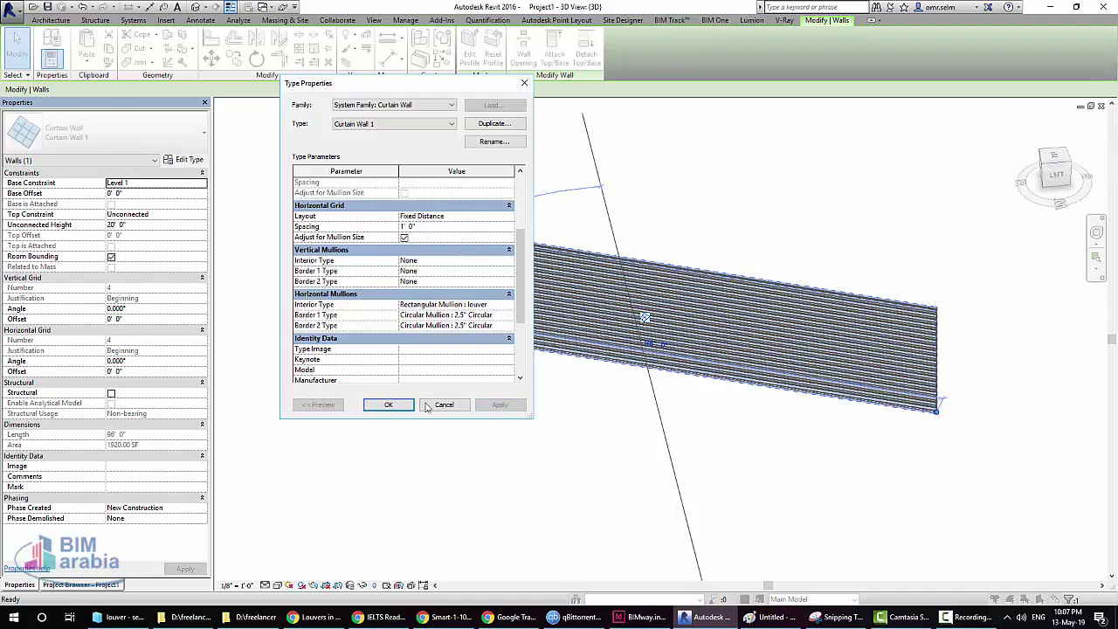
Accept the wall type changes and switch the view to the Shaded visual style
click(389, 405)
scroll(650, 314, up, 3)
scroll(650, 314, up, 2)
scroll(650, 314, up, 2)
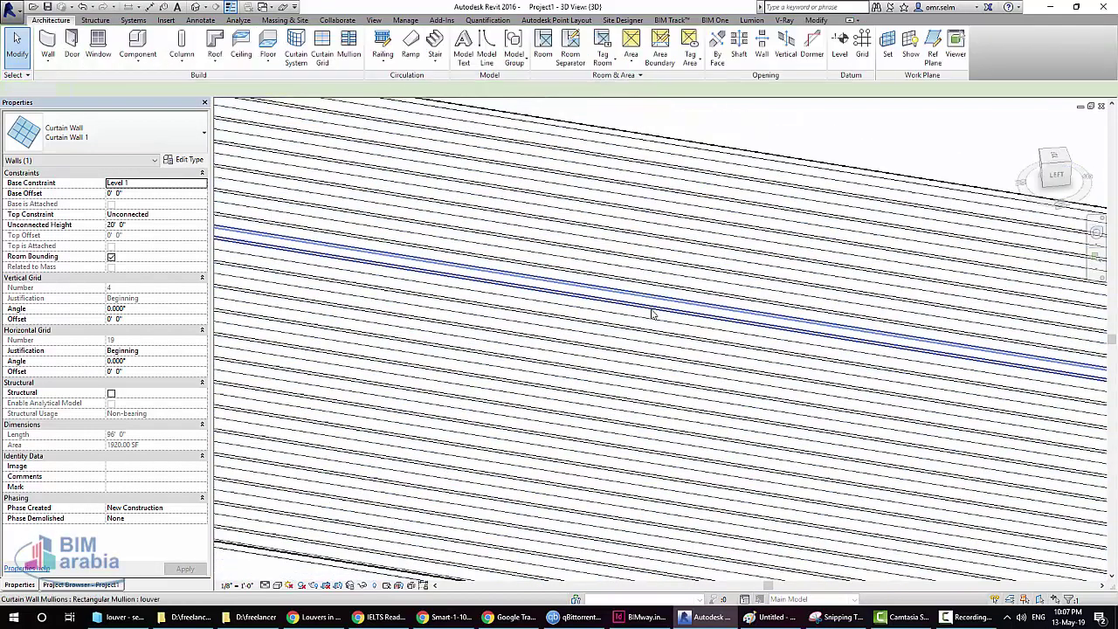
key(Escape)
scroll(579, 327, down, 3)
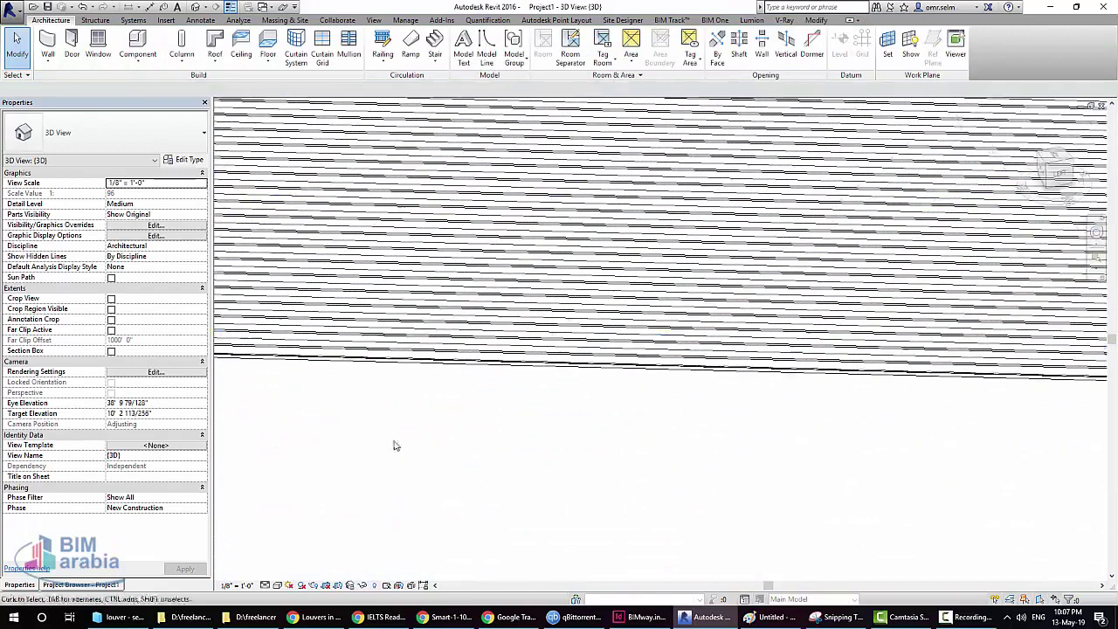
click(276, 585)
click(302, 550)
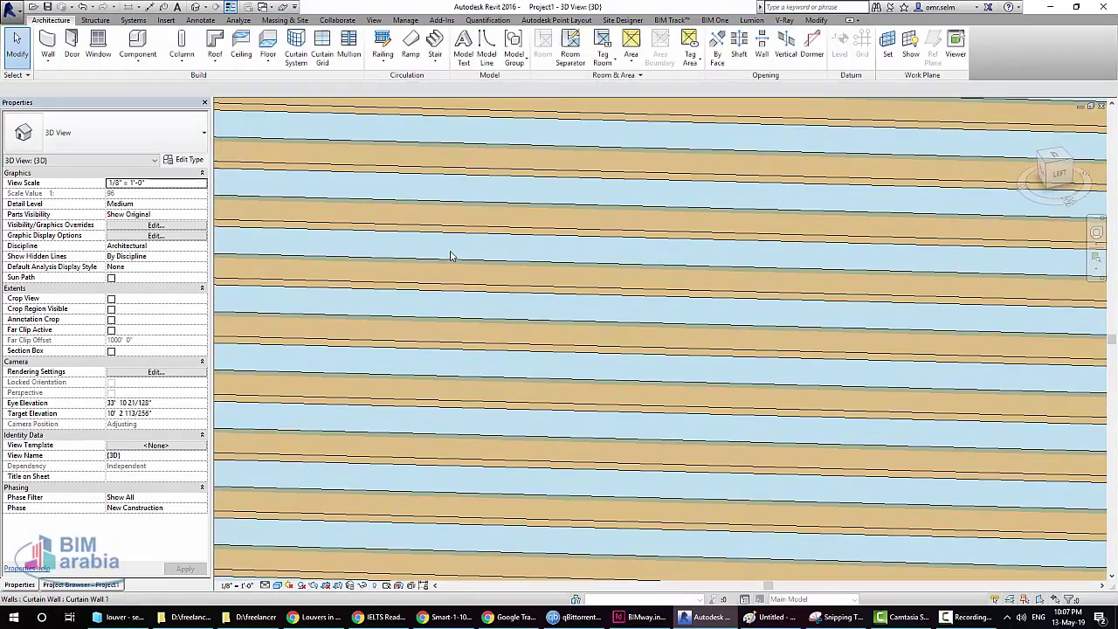
click(521, 255)
scroll(524, 254, down, 2)
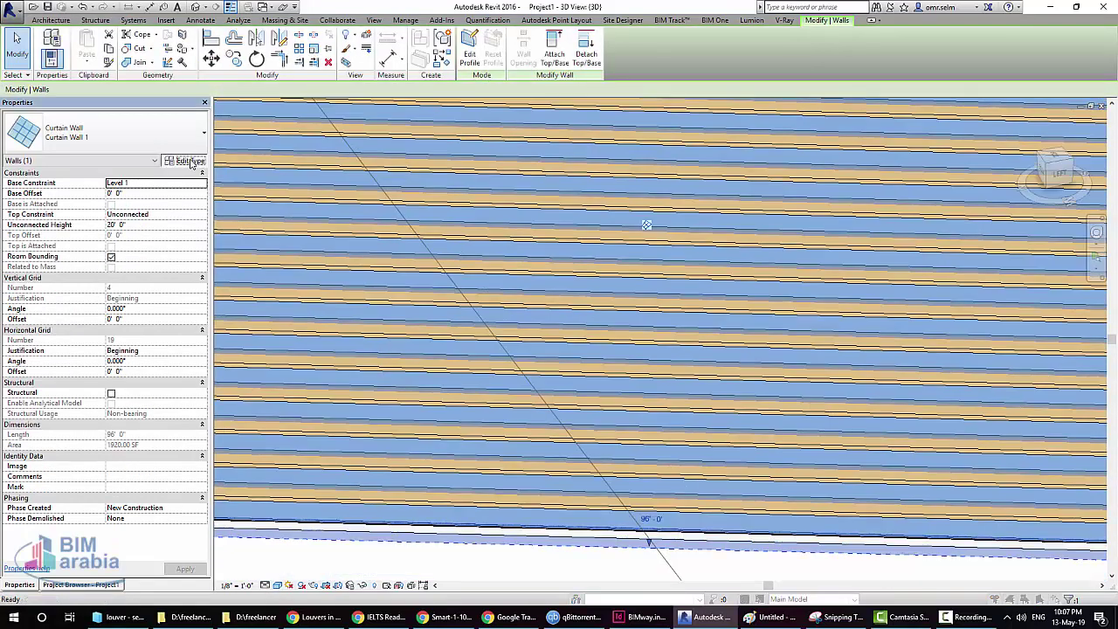
click(190, 160)
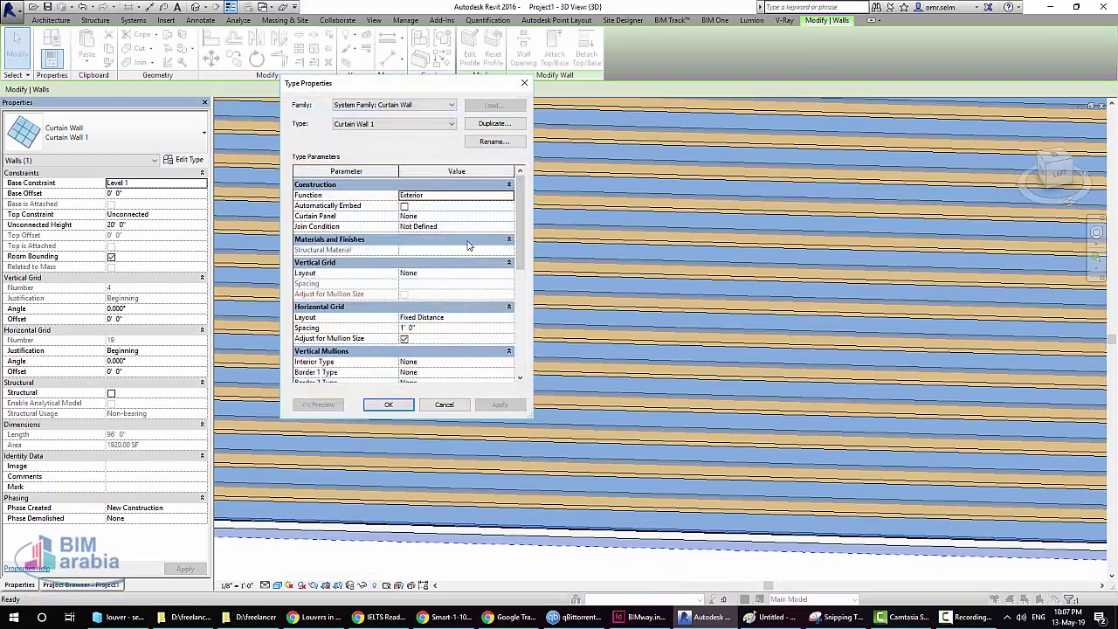
scroll(495, 292, down, 3)
scroll(501, 296, down, 3)
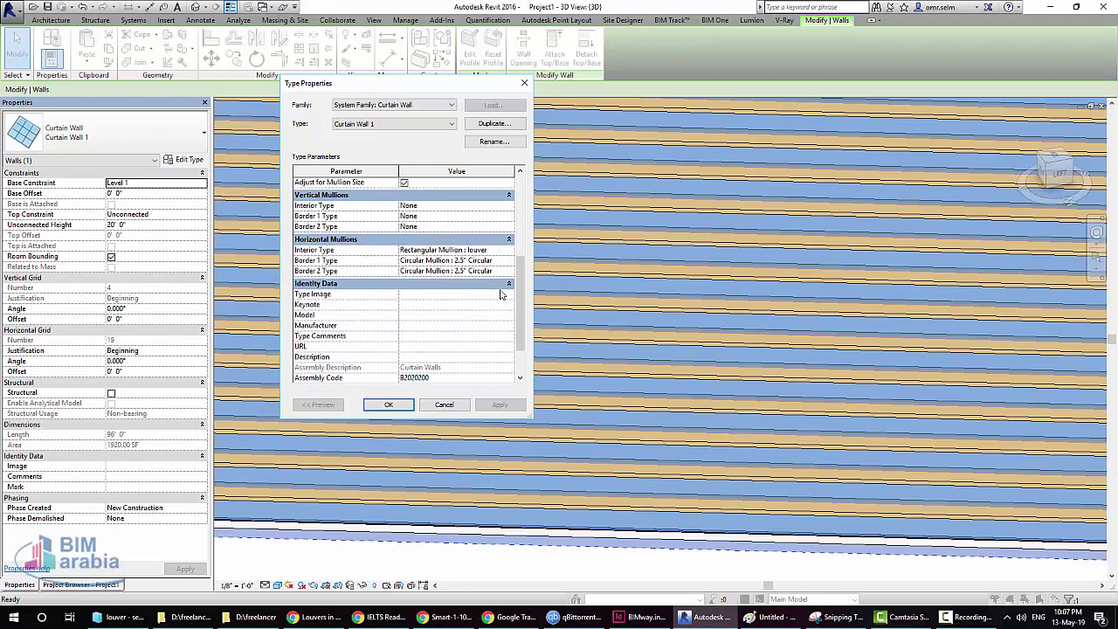
scroll(501, 295, up, 2)
scroll(502, 295, up, 3)
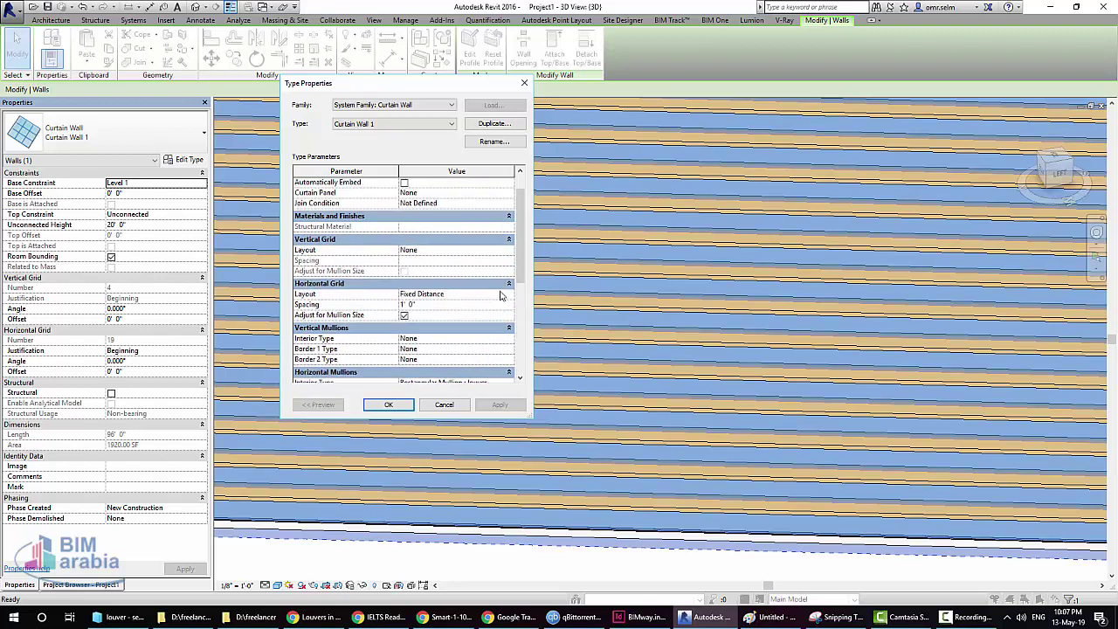
scroll(501, 295, up, 1)
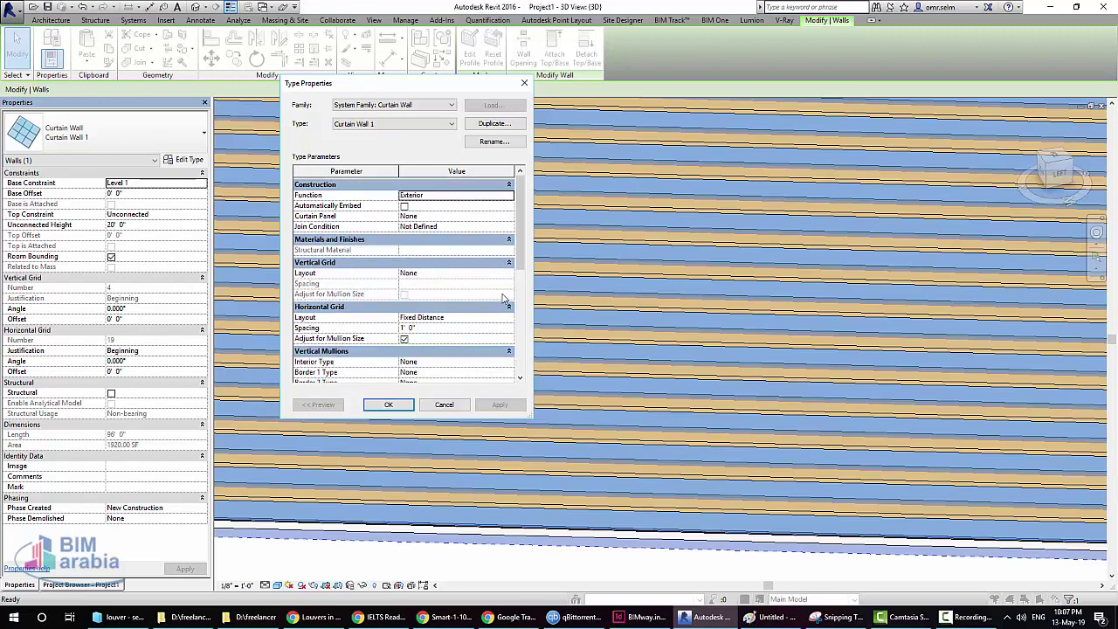
key(Escape)
key(Escape)
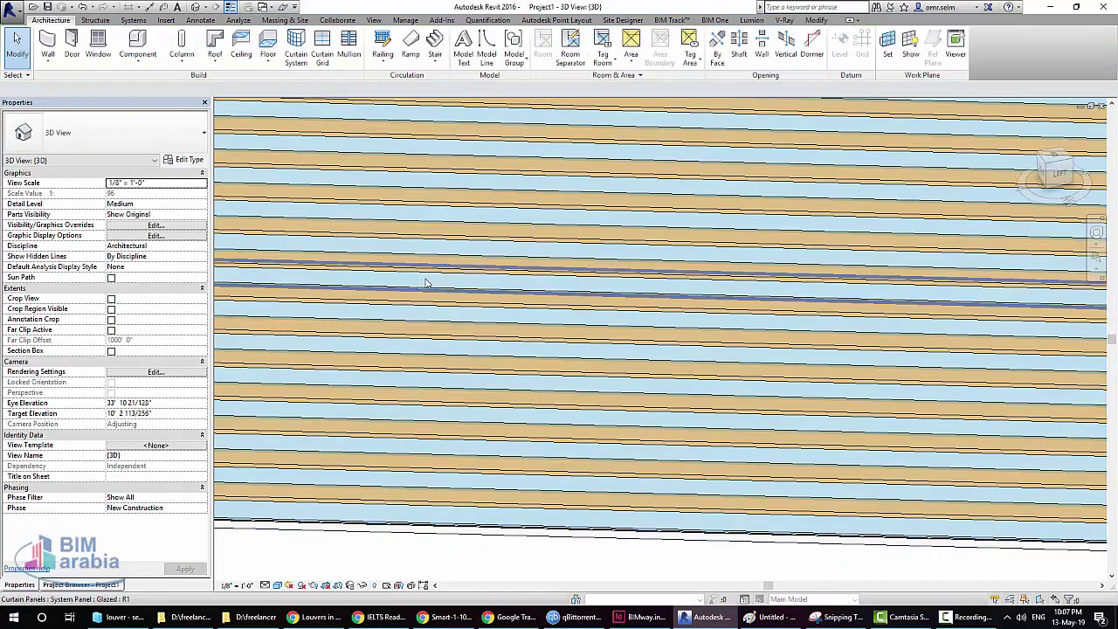
Raise the panel's Glass material transparency to 98 and accept the type changes
click(427, 282)
scroll(428, 283, down, 2)
scroll(428, 282, down, 1)
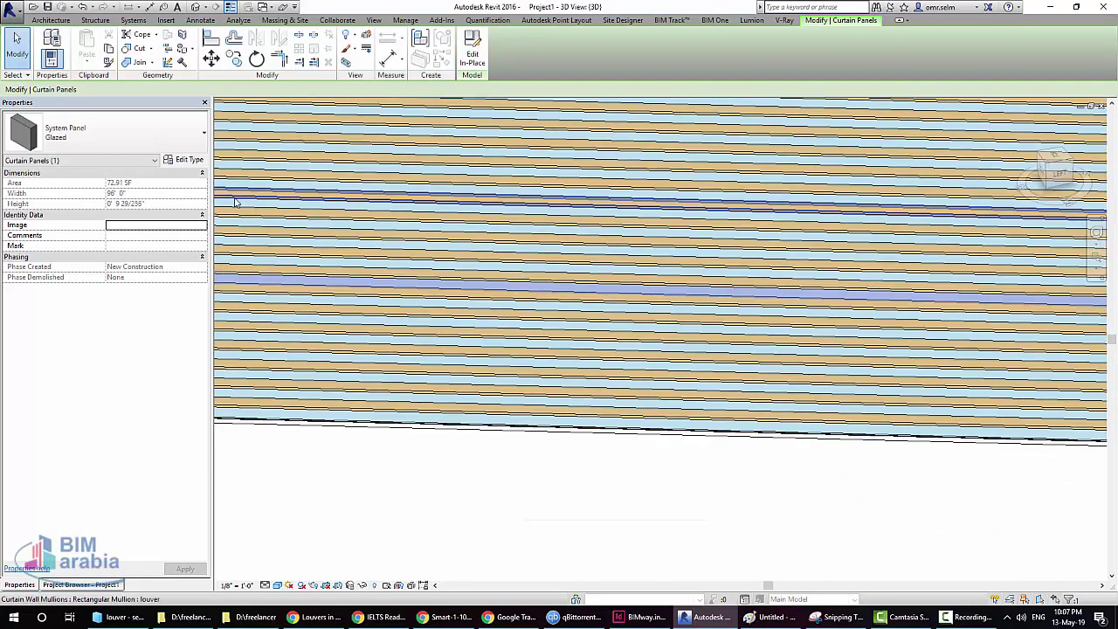
click(200, 164)
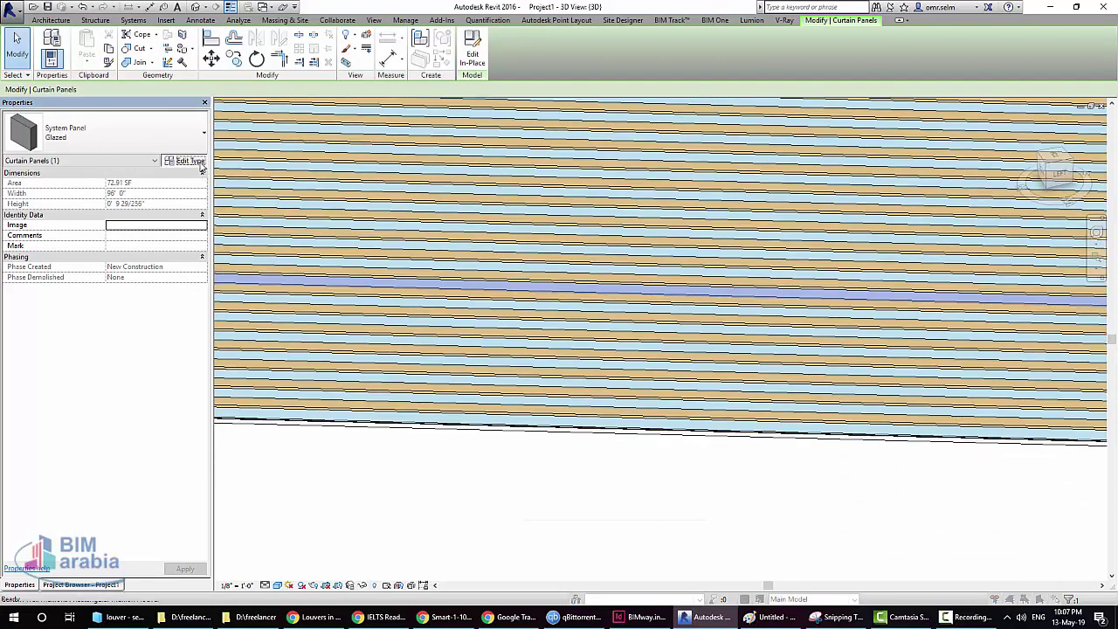
click(460, 253)
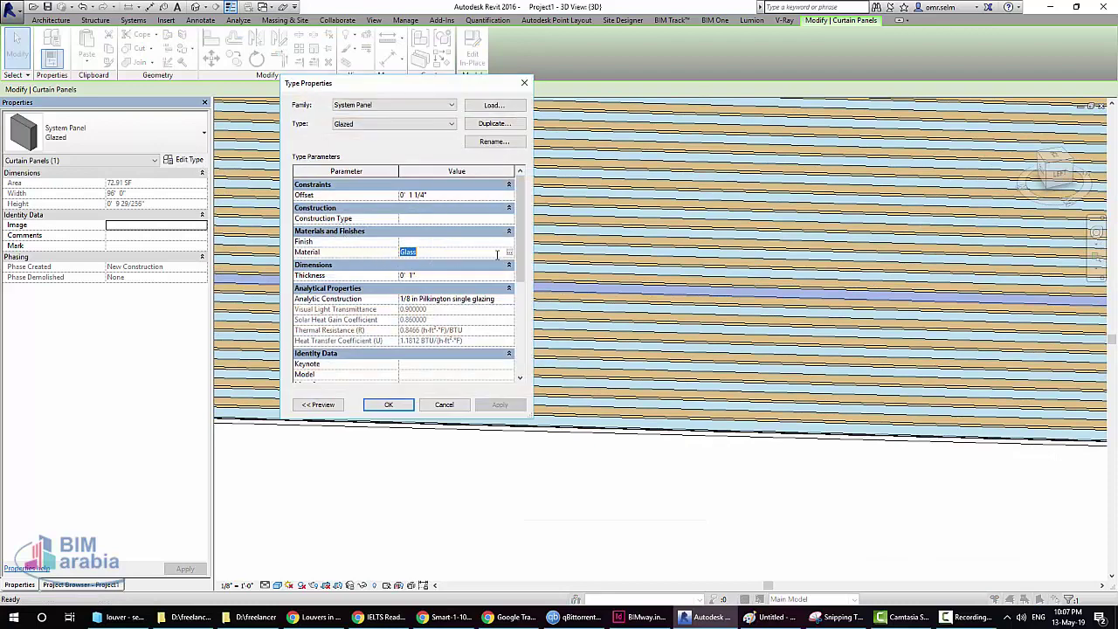
click(509, 253)
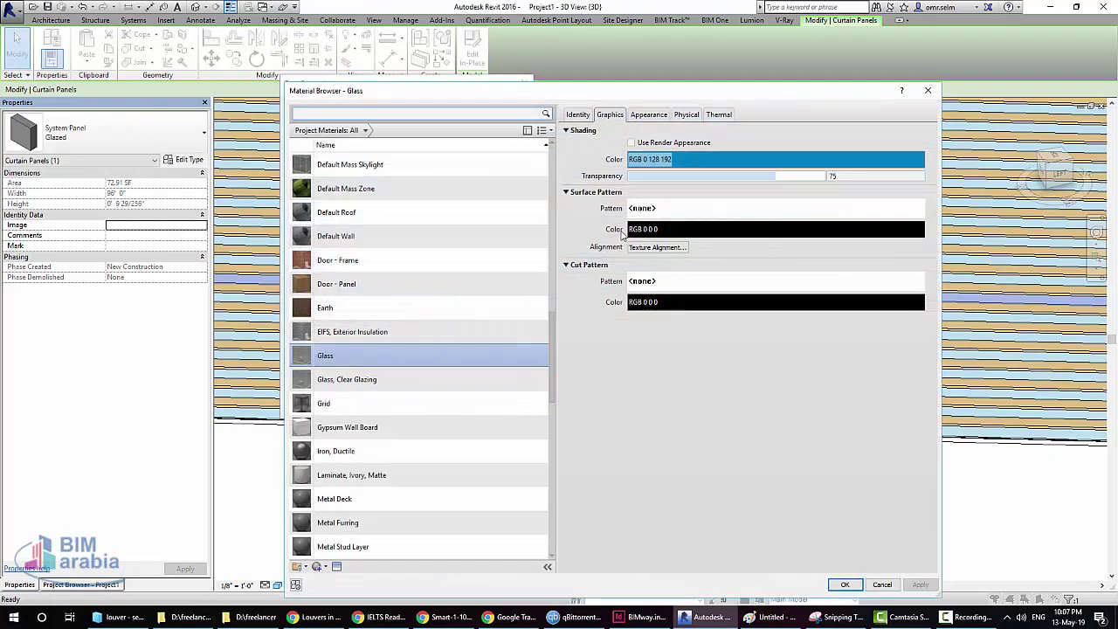
mouse_move(778, 178)
mouse_down()
mouse_move(668, 178)
mouse_move(818, 176)
mouse_up()
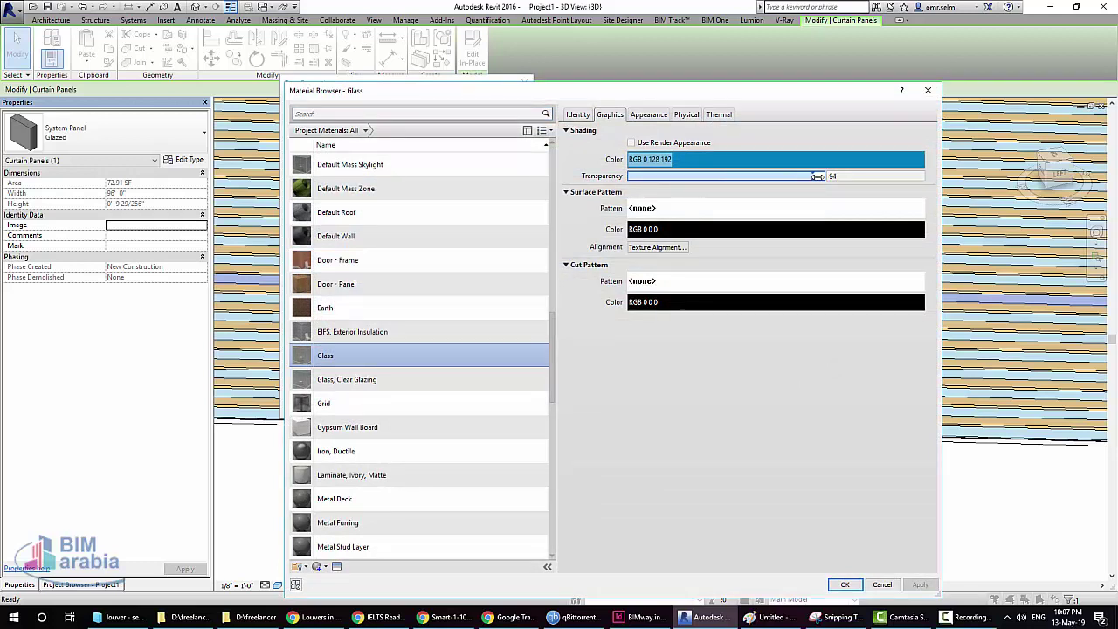
click(919, 584)
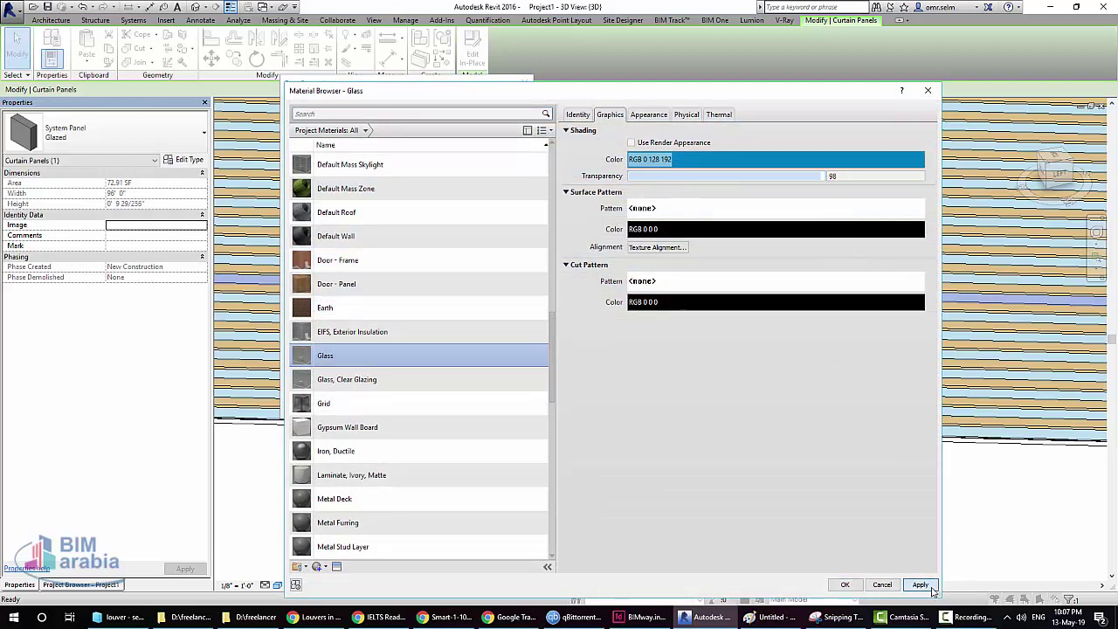
click(844, 584)
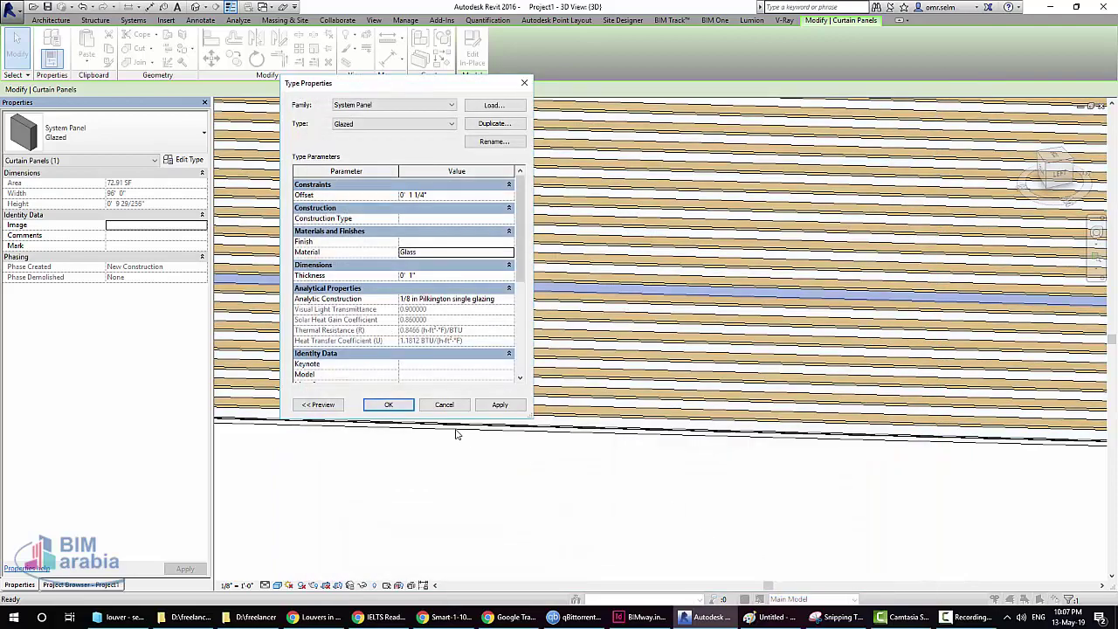
click(389, 405)
scroll(502, 459, down, 4)
From the Top view, drag the curtain wall's end grip to shorten it to 57' 0"
click(823, 503)
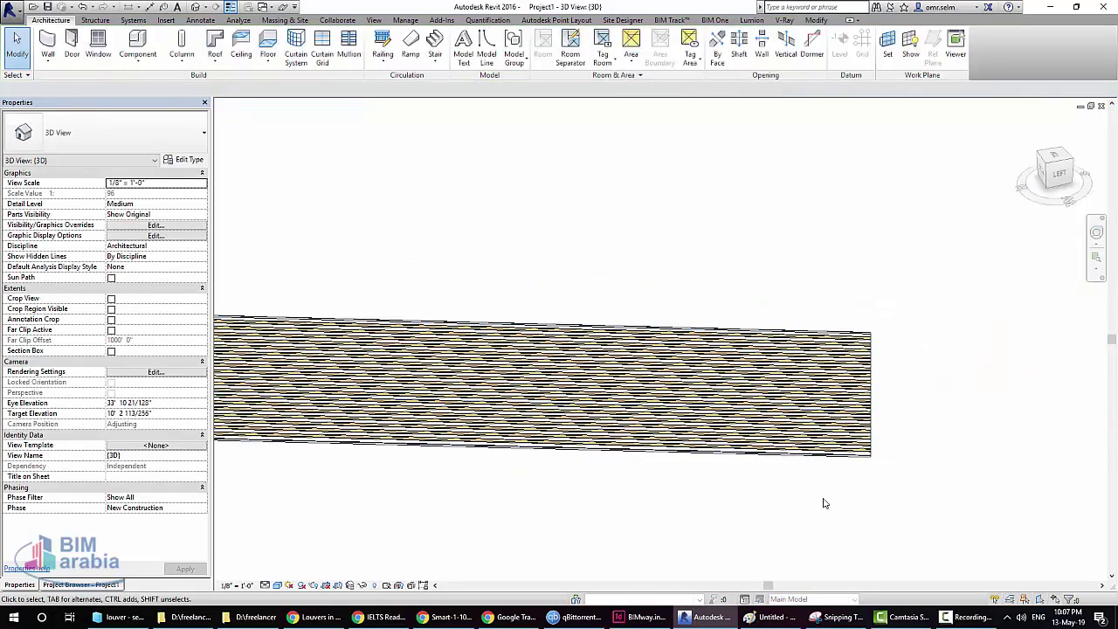
shift+middle_drag(823, 503, 881, 329)
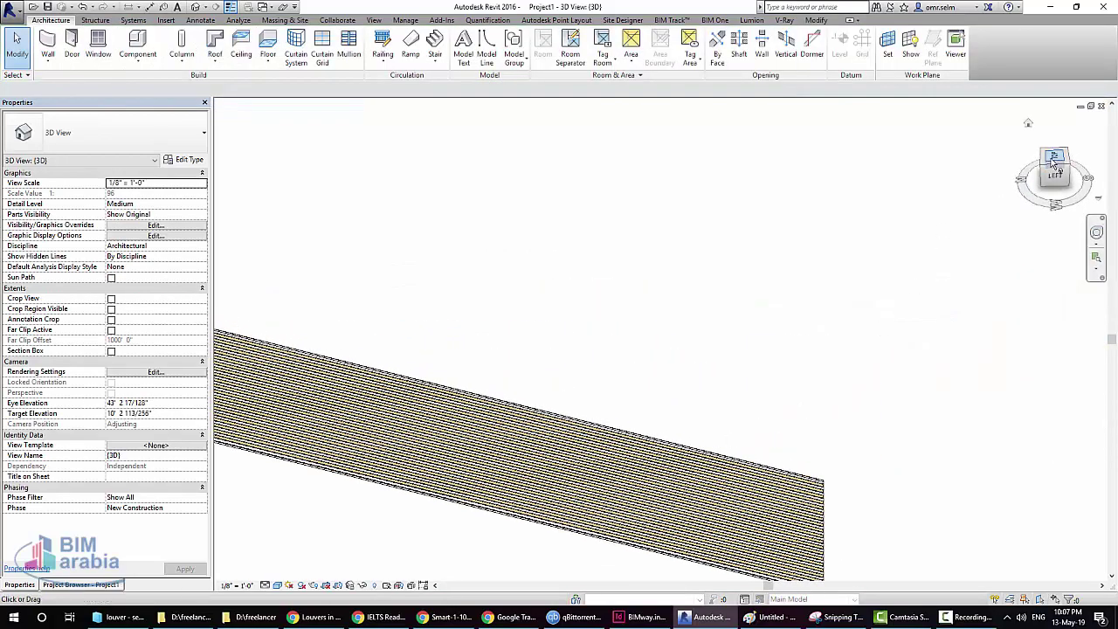
click(1054, 157)
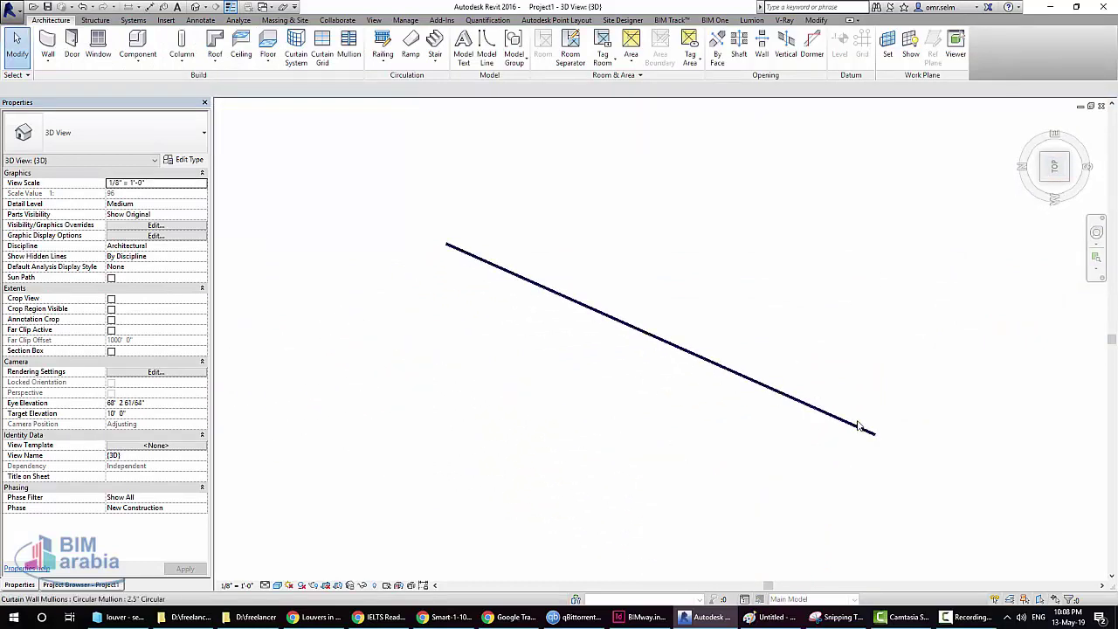
click(851, 429)
click(903, 461)
click(866, 438)
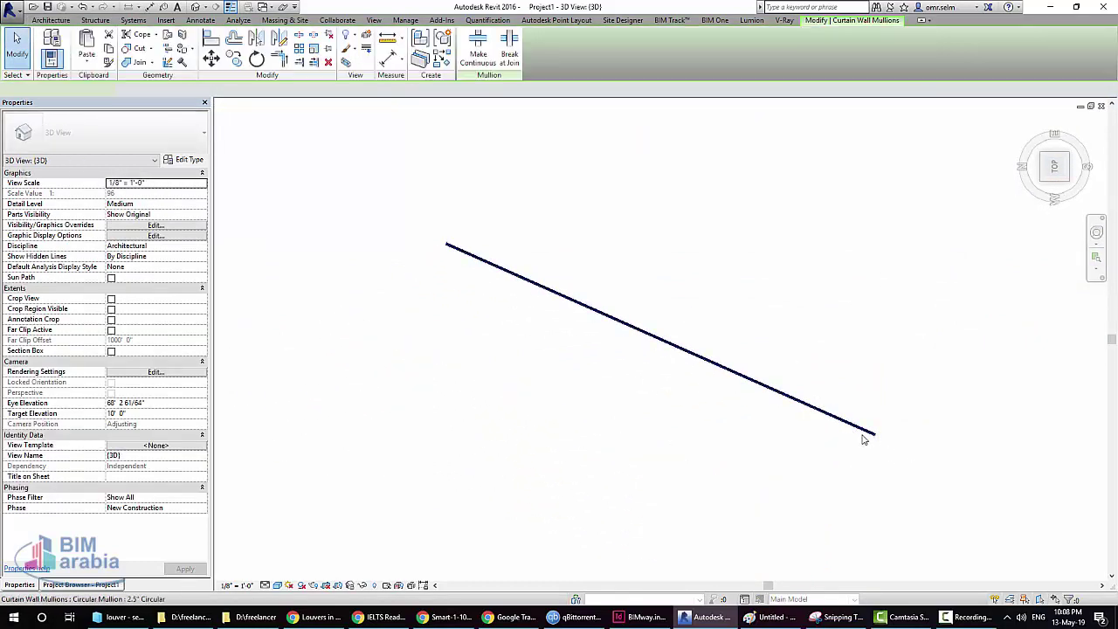
scroll(865, 436, up, 2)
scroll(844, 434, up, 1)
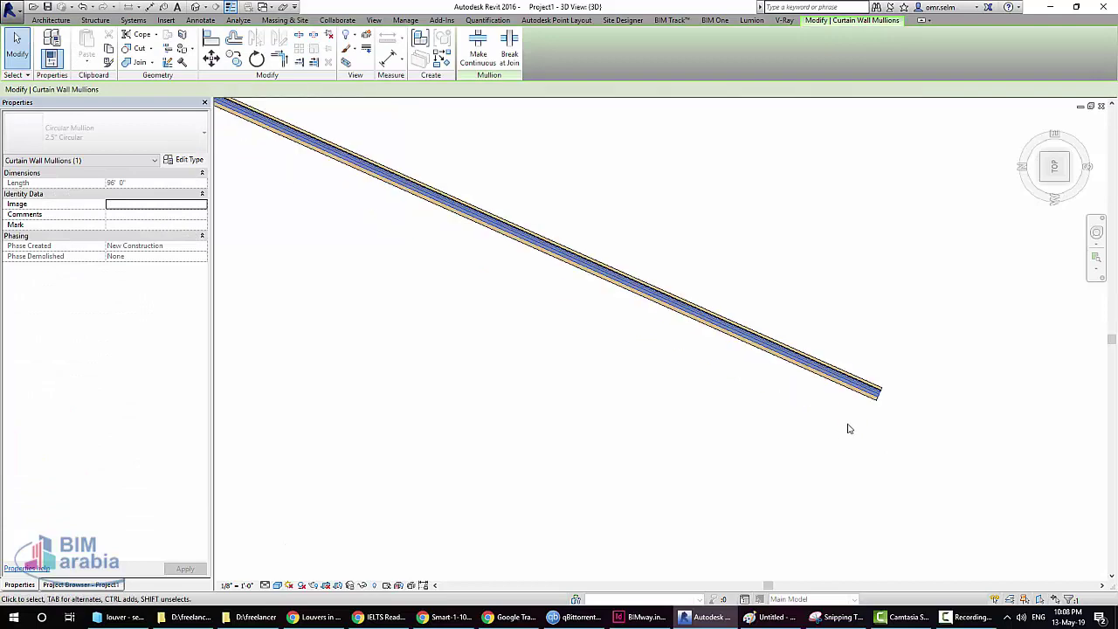
click(848, 429)
click(849, 401)
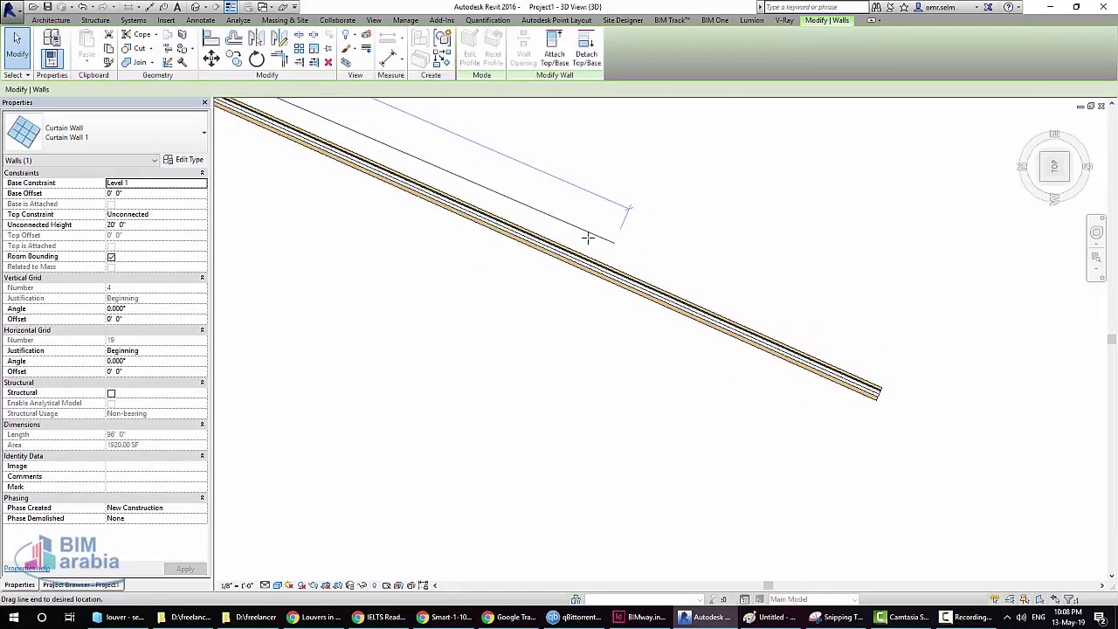
click(521, 225)
scroll(707, 360, down, 2)
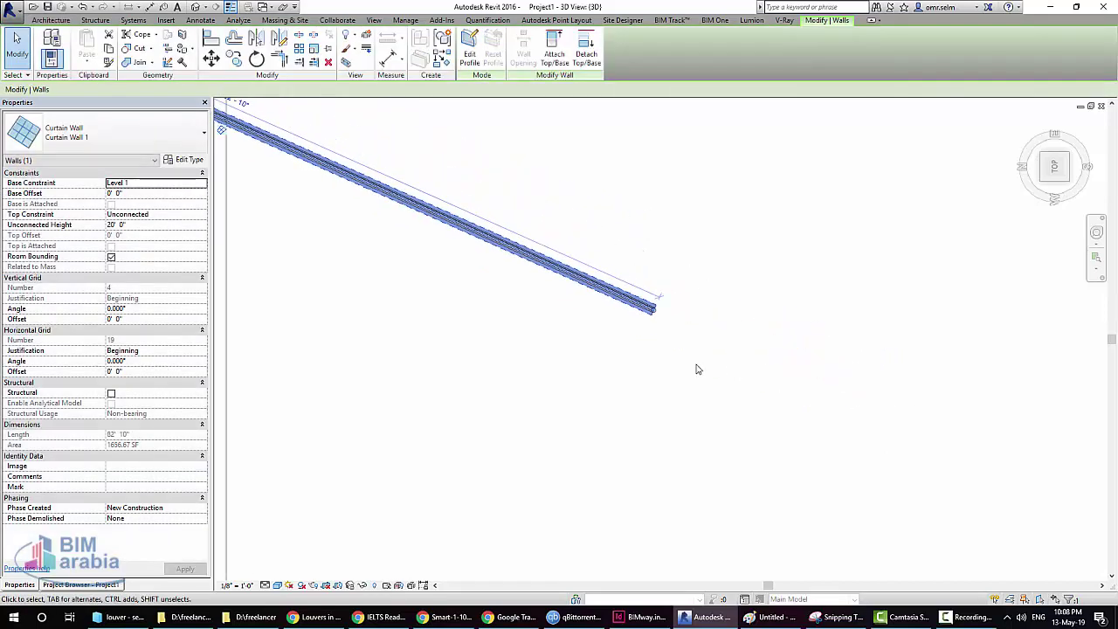
drag(674, 336, 566, 198)
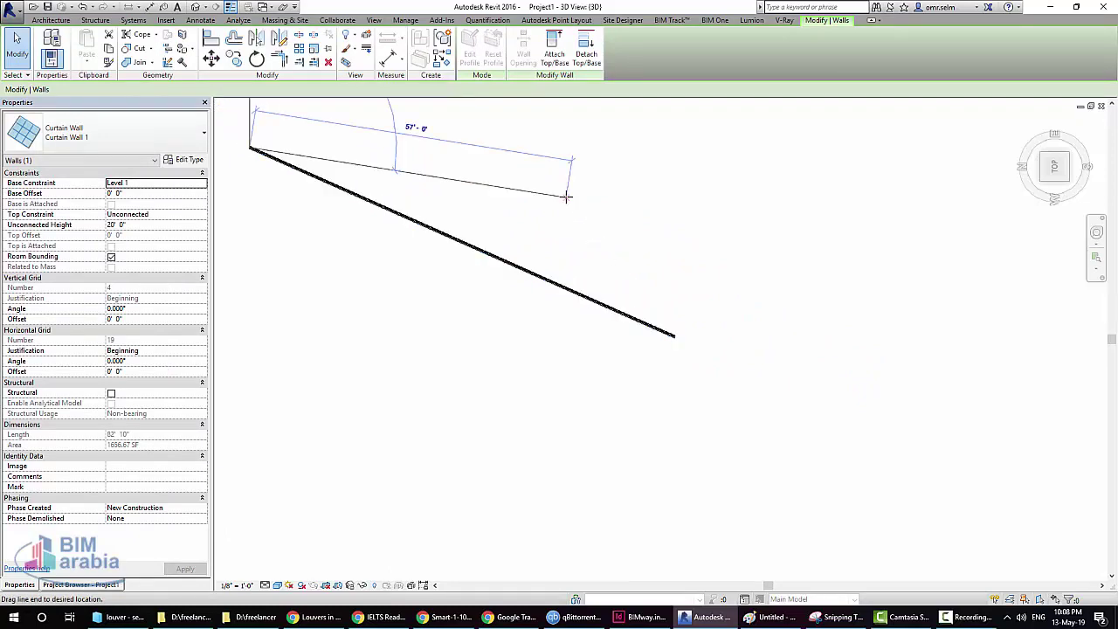
drag(1059, 194, 1029, 205)
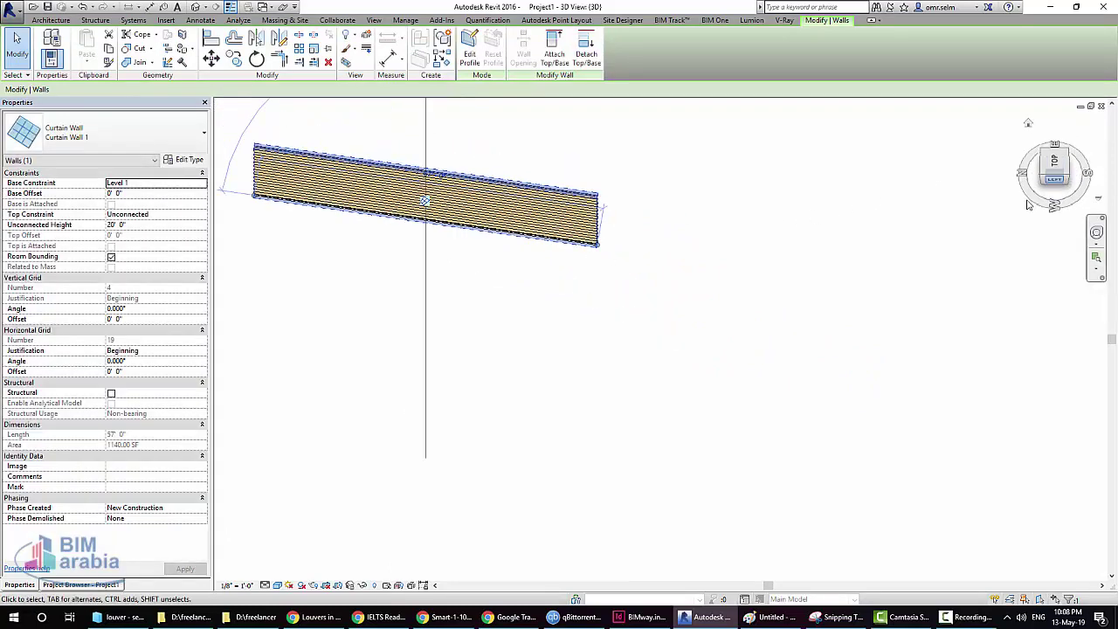
Inspect a louver mullion from the side, then orbit the wall into a three-quarter 3D view
click(1054, 178)
click(1010, 305)
click(708, 297)
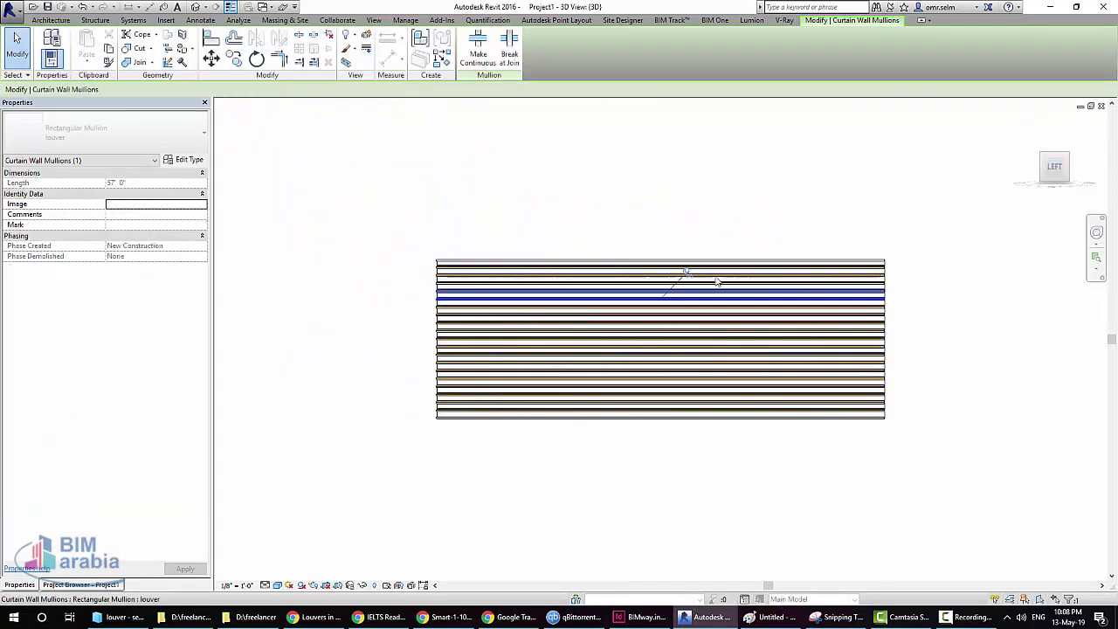
scroll(716, 282, up, 5)
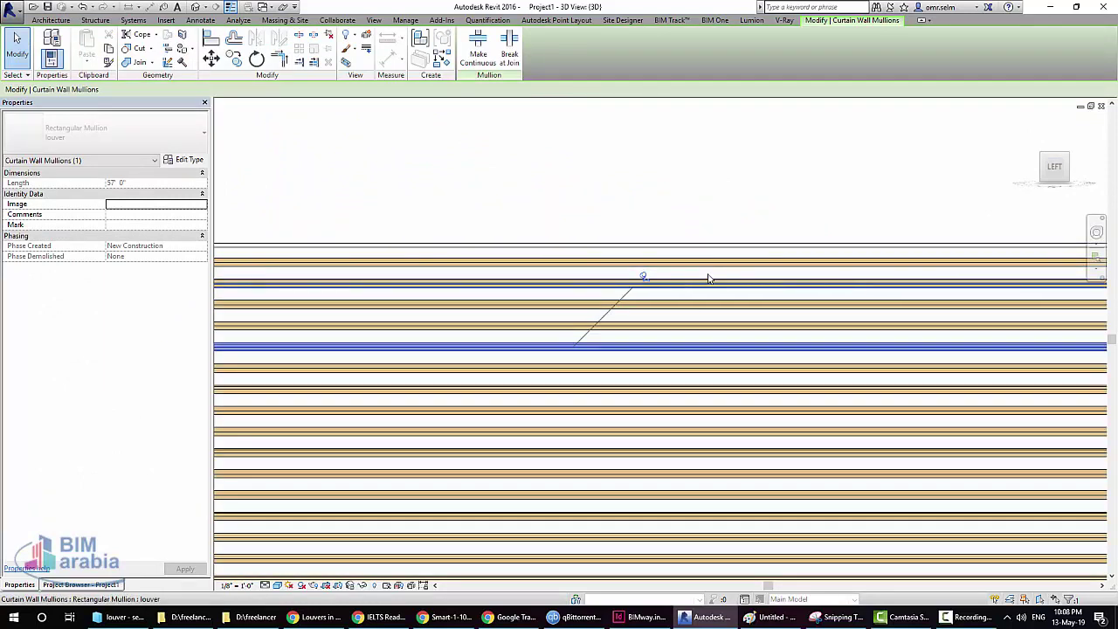
scroll(709, 279, down, 1)
scroll(681, 270, down, 2)
scroll(606, 289, down, 2)
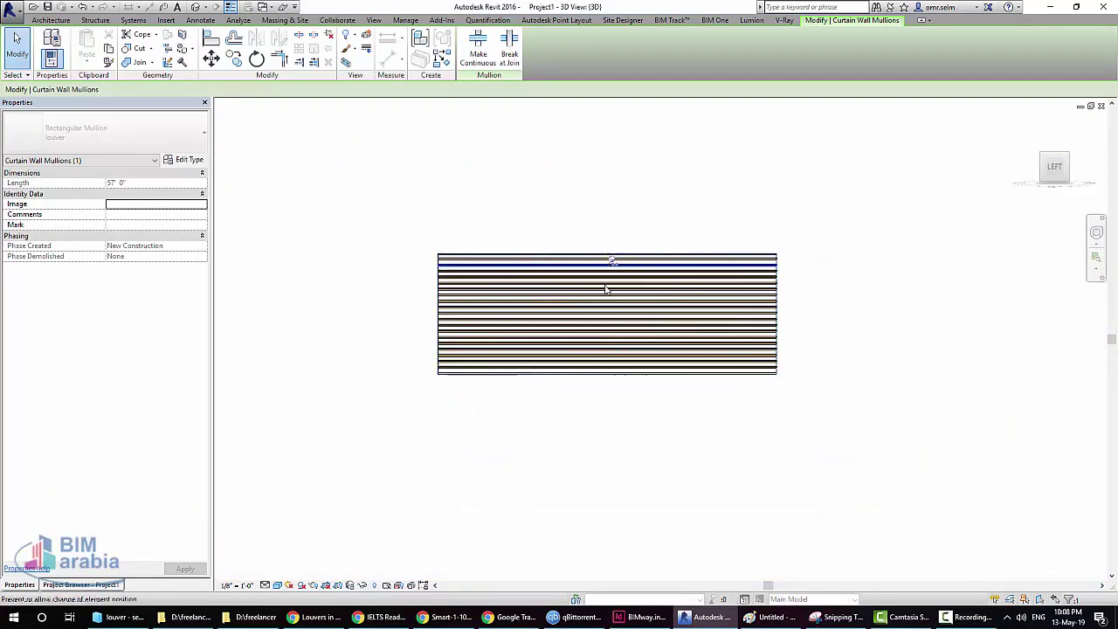
click(600, 407)
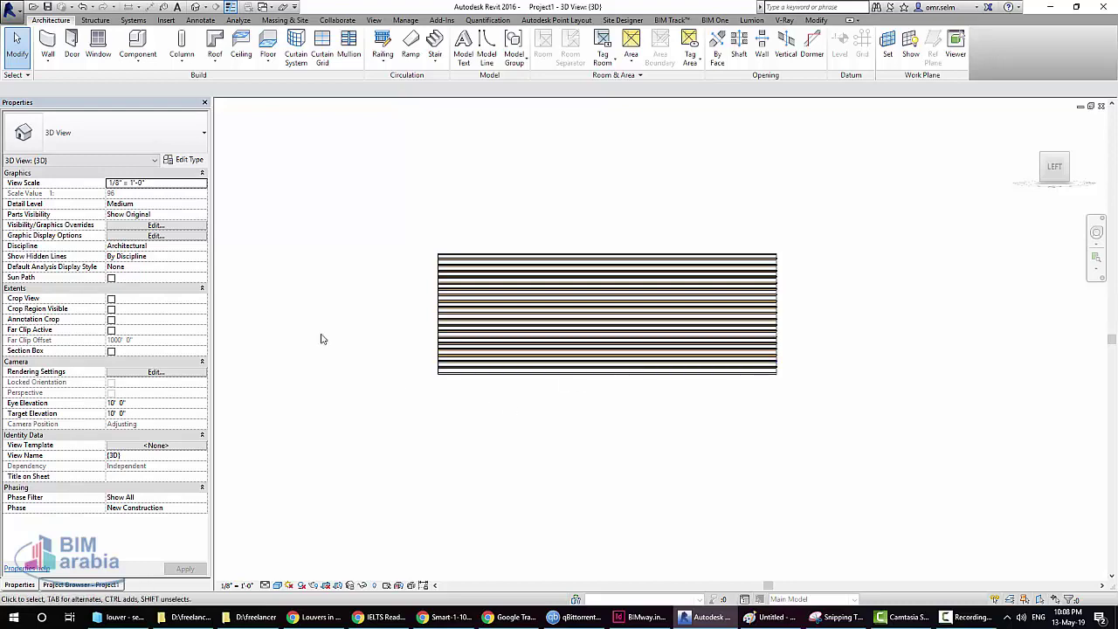
shift+middle_drag(691, 252, 399, 332)
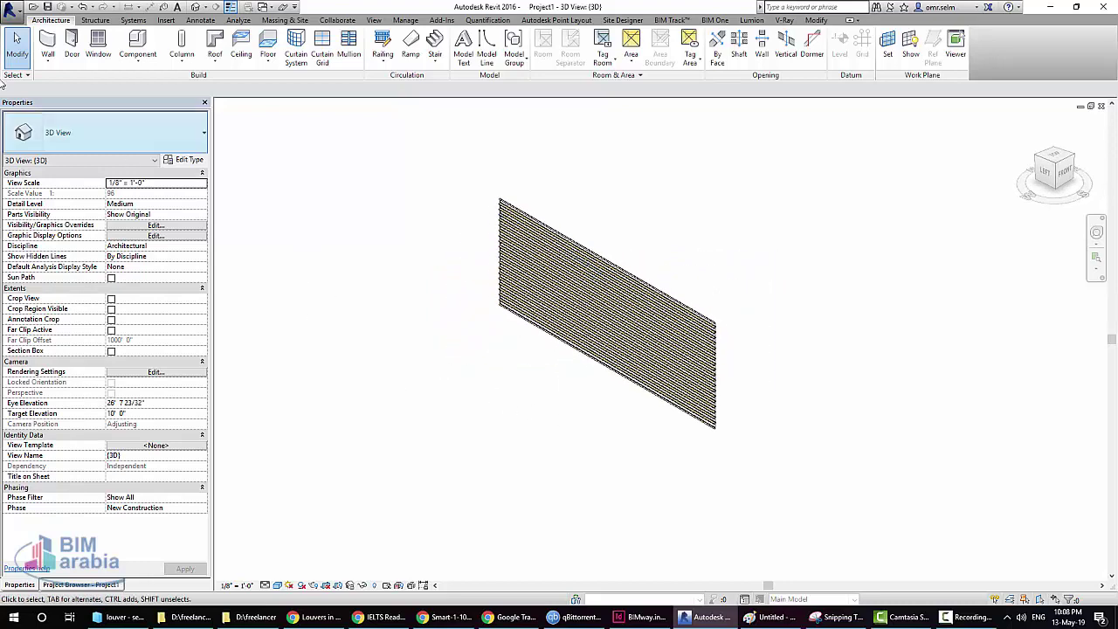
Place a 20'-high Curtain Wall: Storefront wall in front of the louvered wall
click(49, 66)
click(66, 77)
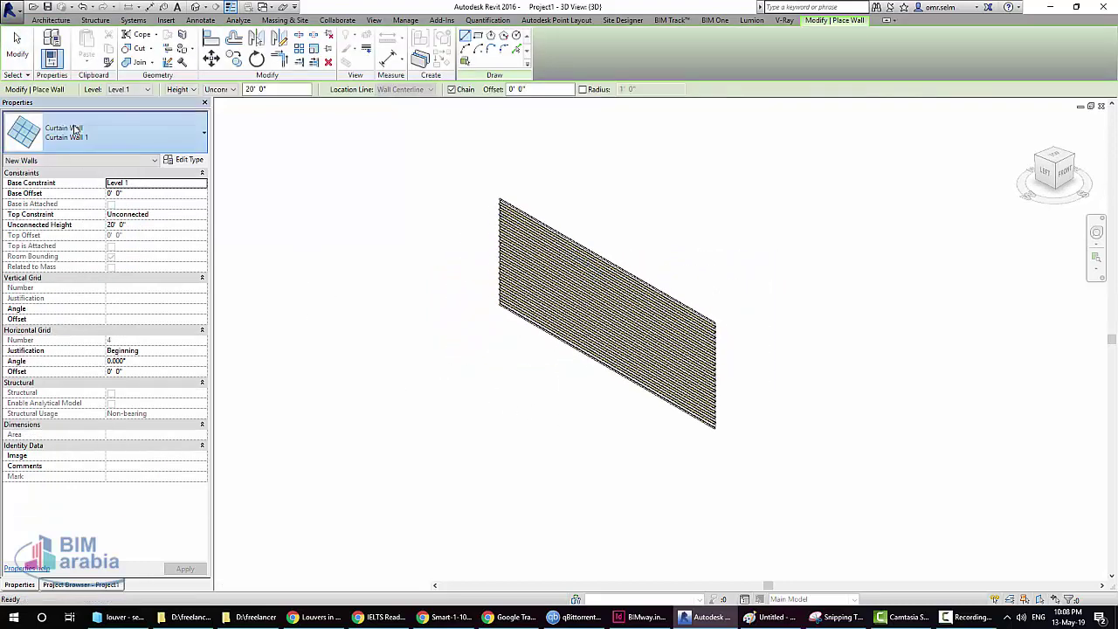
click(105, 131)
click(87, 394)
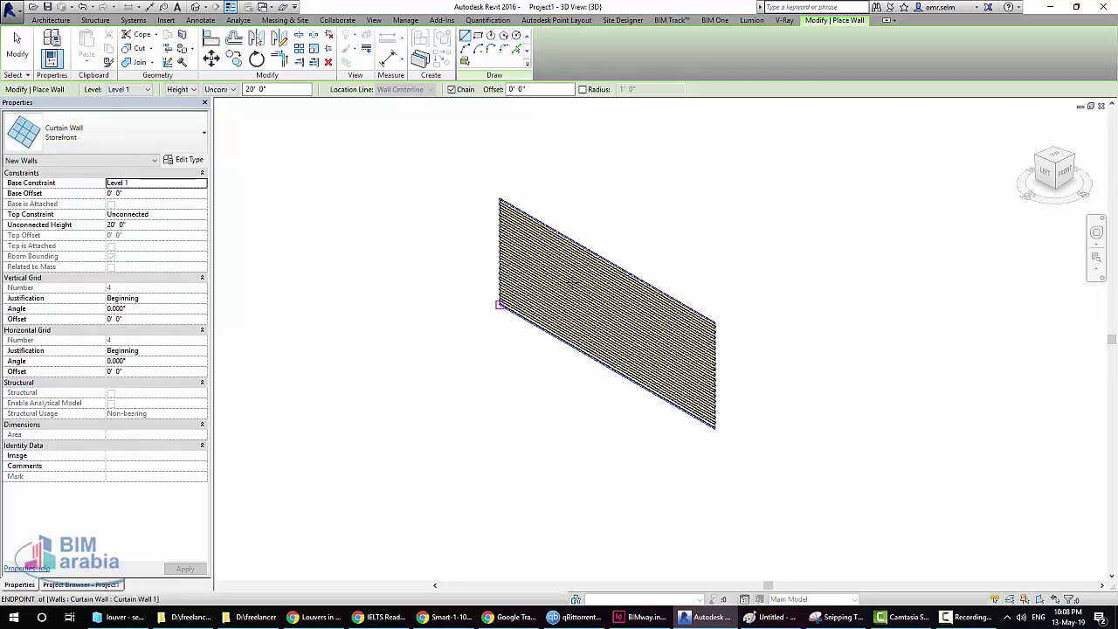
click(308, 316)
click(634, 505)
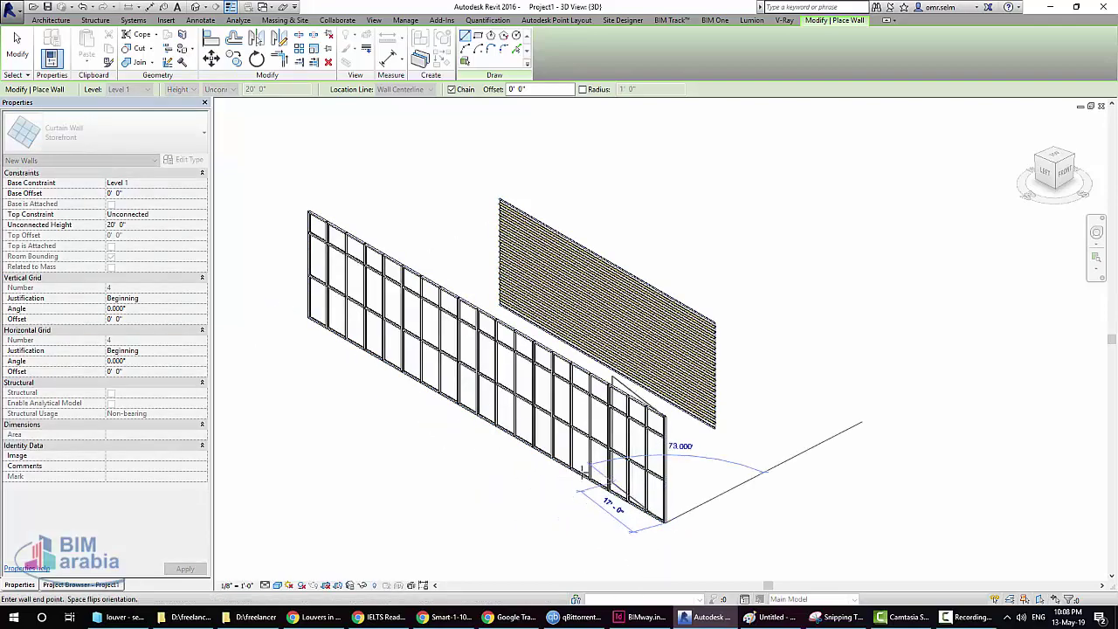
key(Escape)
key(Escape)
Orbit to face the storefront wall and select one of its lower panels
mouse_move(498, 461)
shift+middle_down()
mouse_move(615, 414)
mouse_move(335, 384)
shift+middle_up()
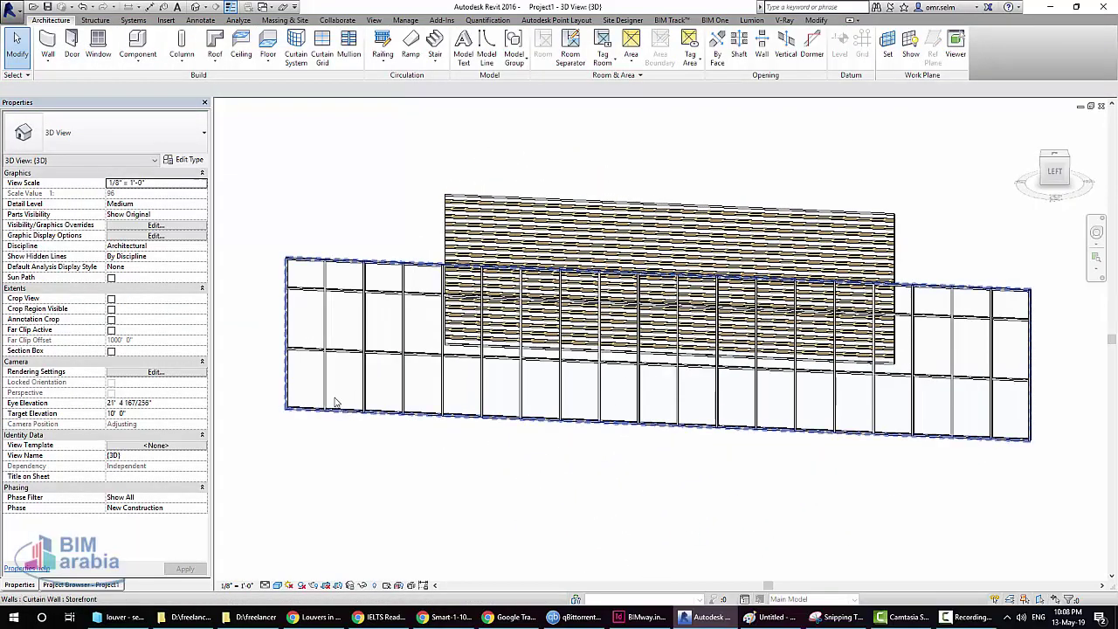
scroll(336, 385, up, 2)
click(342, 373)
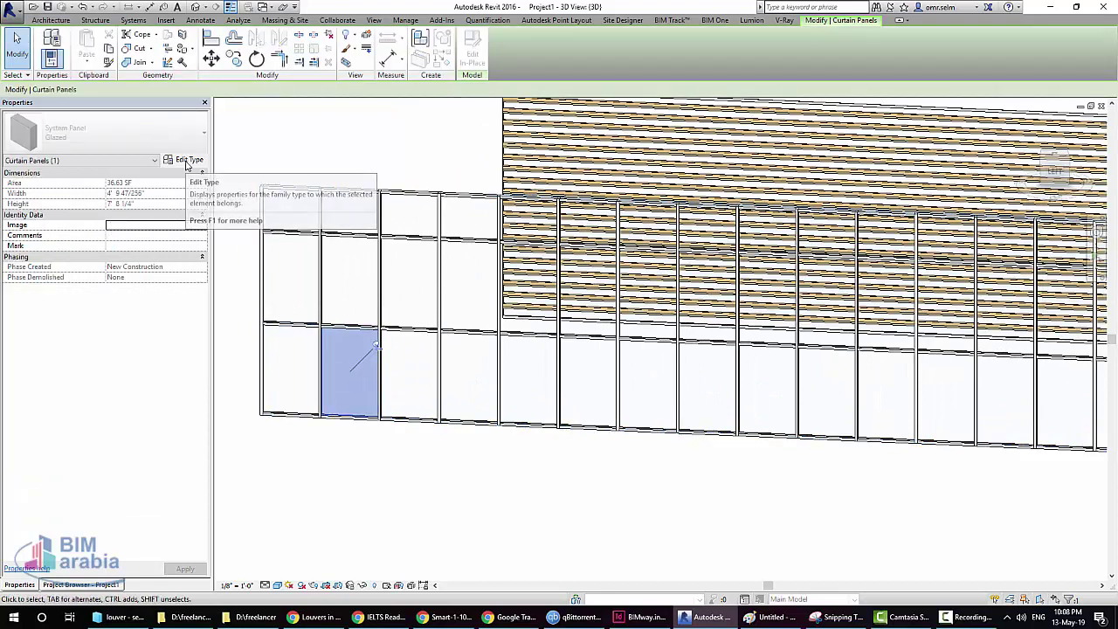
Swap the selected lower storefront panel to the Curtain Wall 1 louver type
click(342, 154)
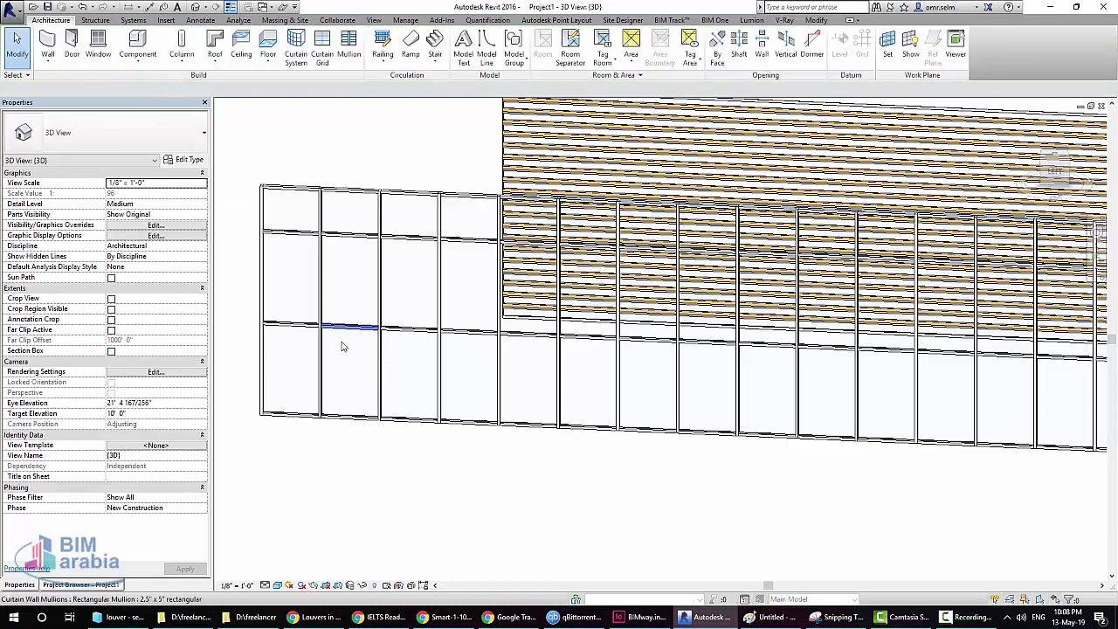
click(346, 359)
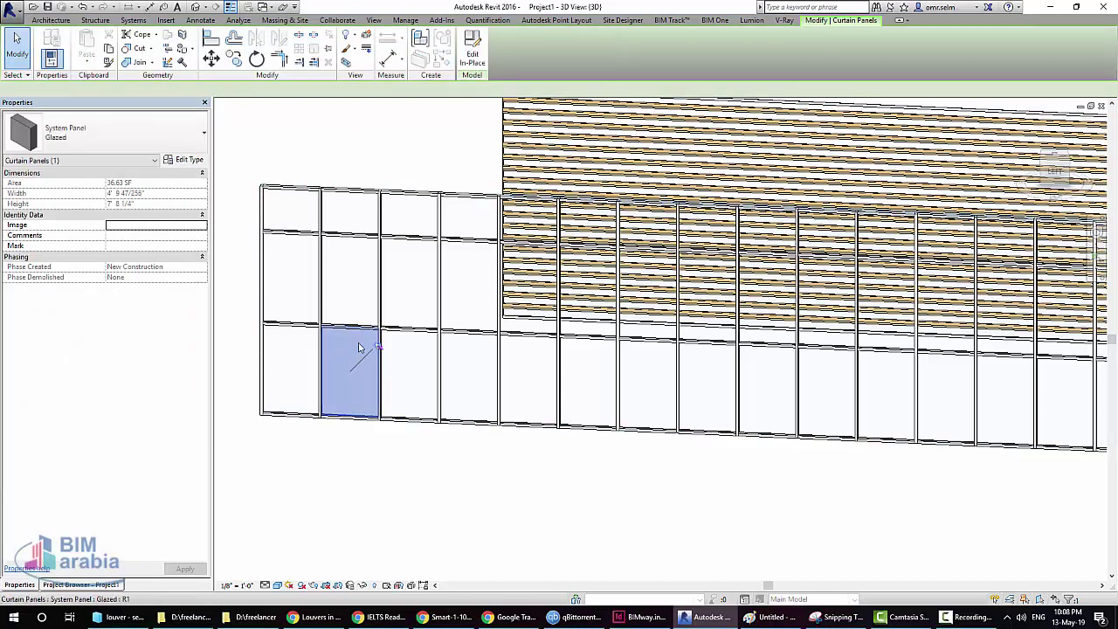
click(149, 138)
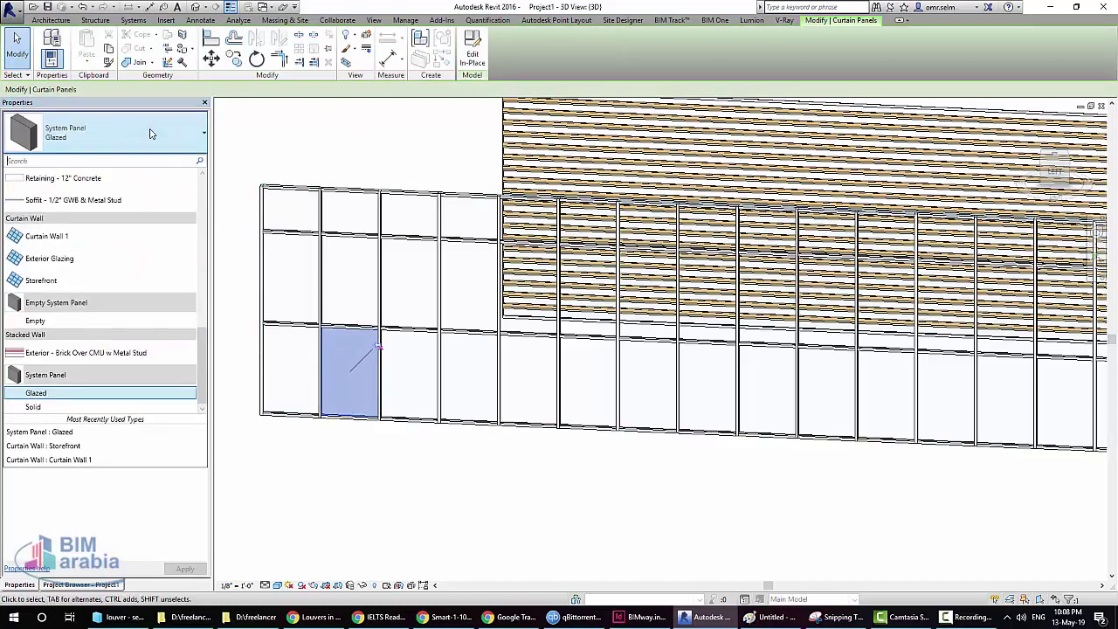
click(98, 242)
Select another bottom-row glazed panel and open its type list
click(358, 148)
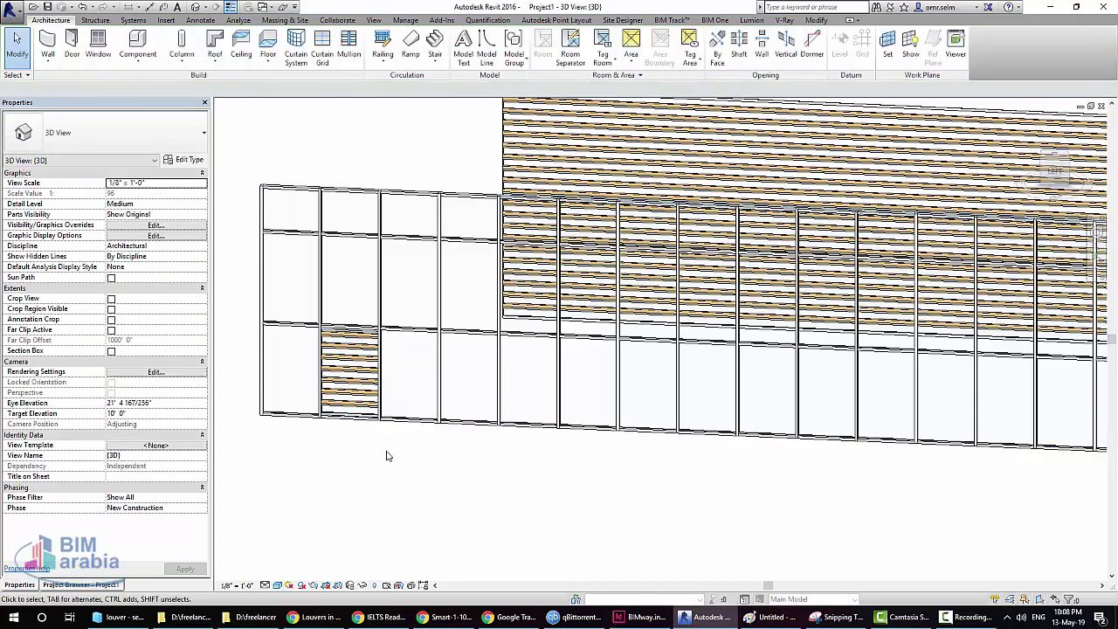
middle_drag(406, 477, 360, 496)
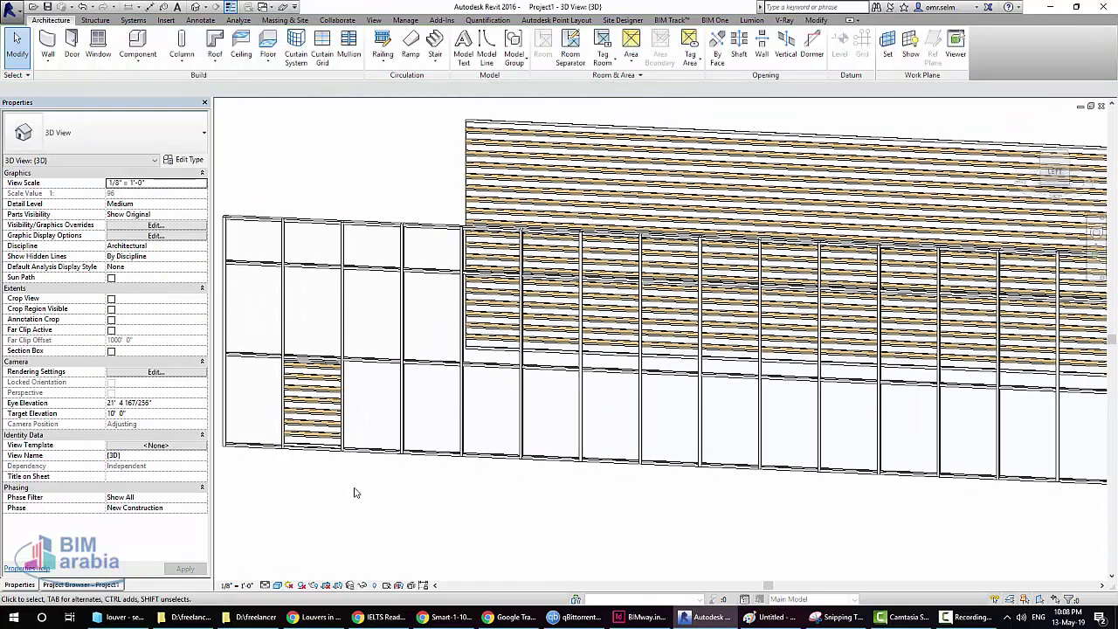
key(Tab)
click(423, 420)
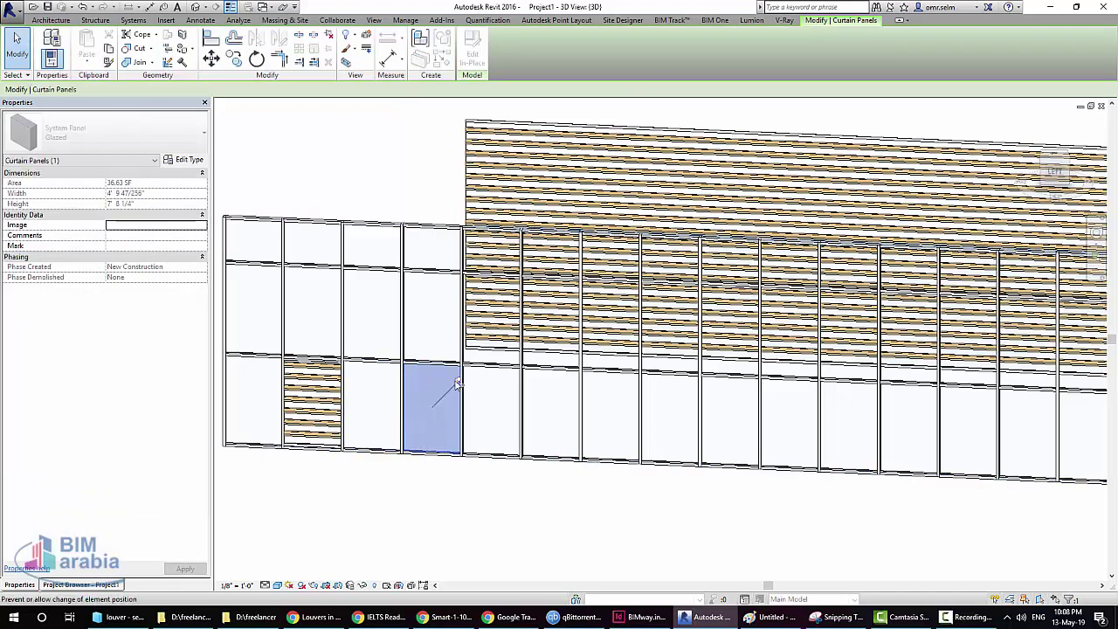
click(105, 131)
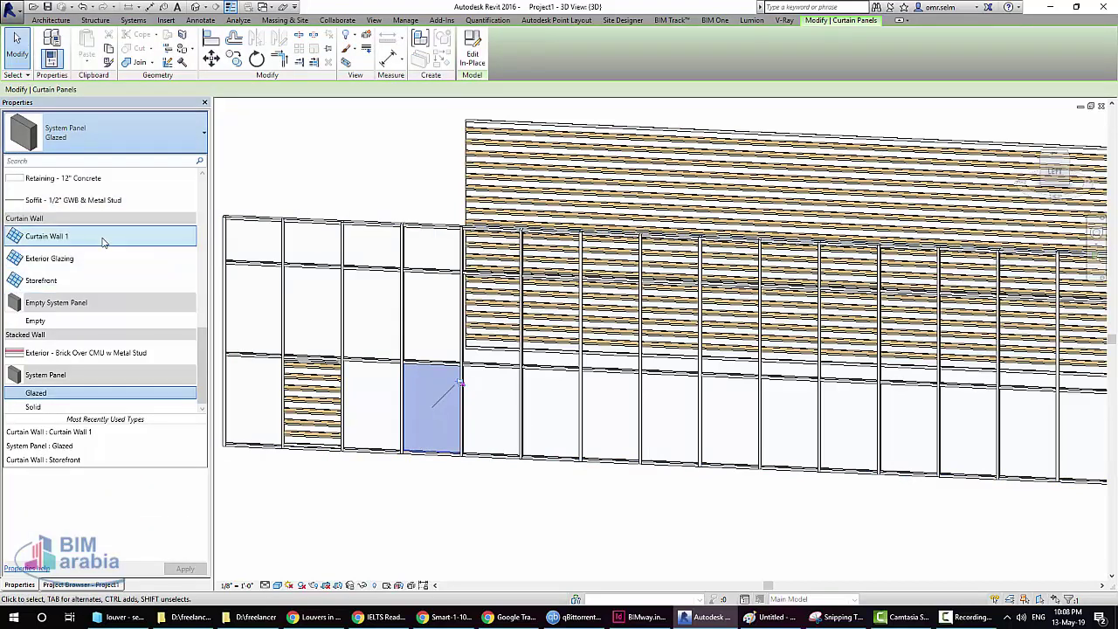